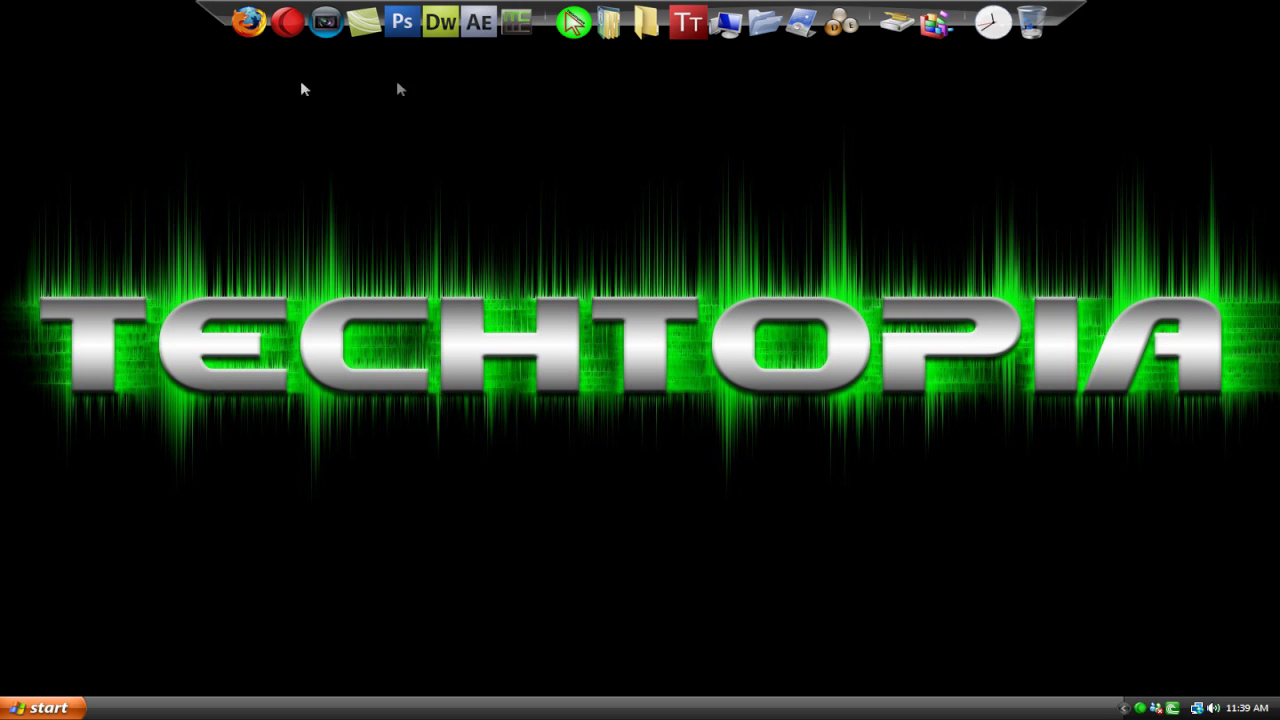
# Launch Firefox and search Google for 'photoshop brush download'.
pyautogui.click(240, 20)
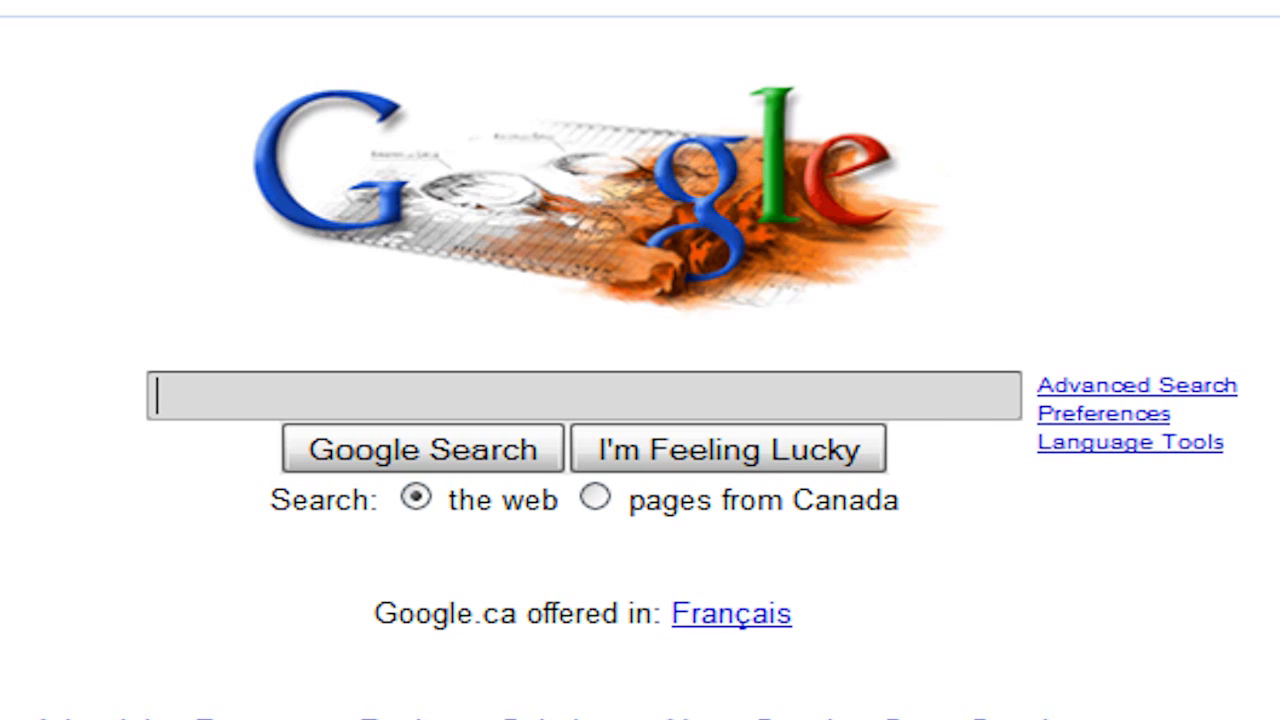
pyautogui.write('photoshop br')
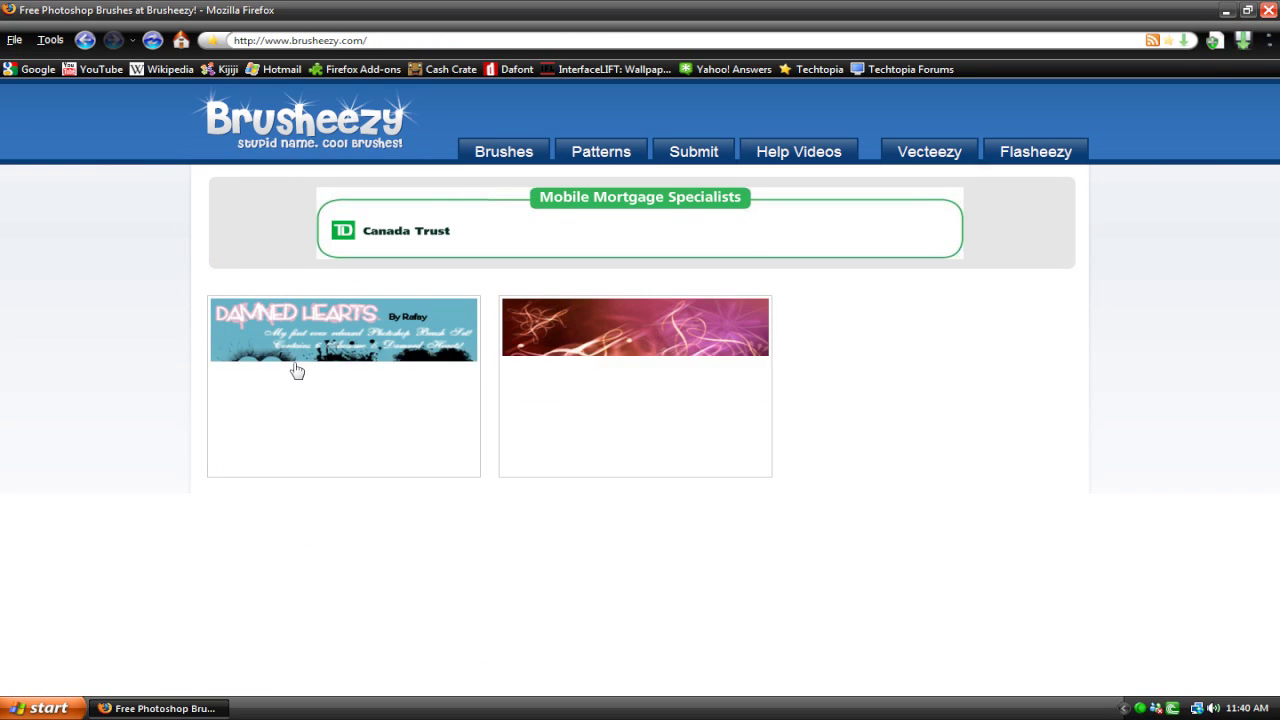
pyautogui.scroll(-3, 105, 345)
pyautogui.scroll(-2, 105, 345)
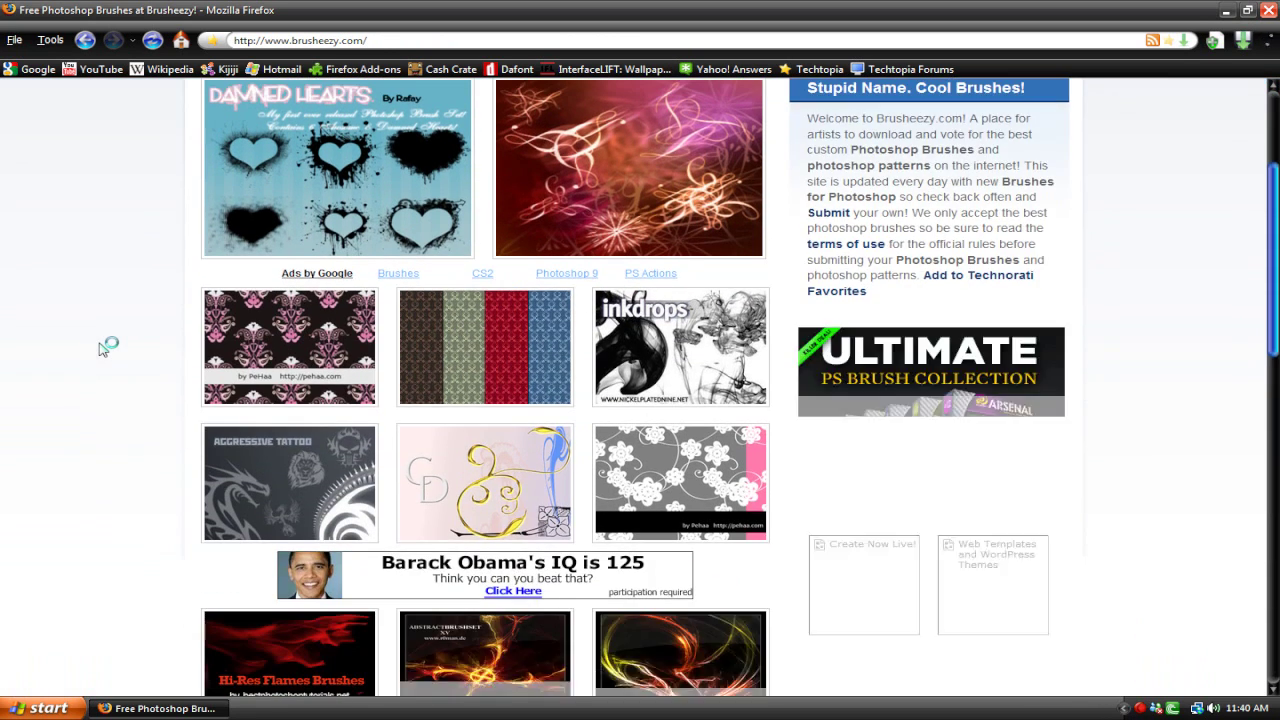
pyautogui.scroll(-5, 103, 346)
pyautogui.scroll(-3, 103, 346)
pyautogui.scroll(-1, 100, 362)
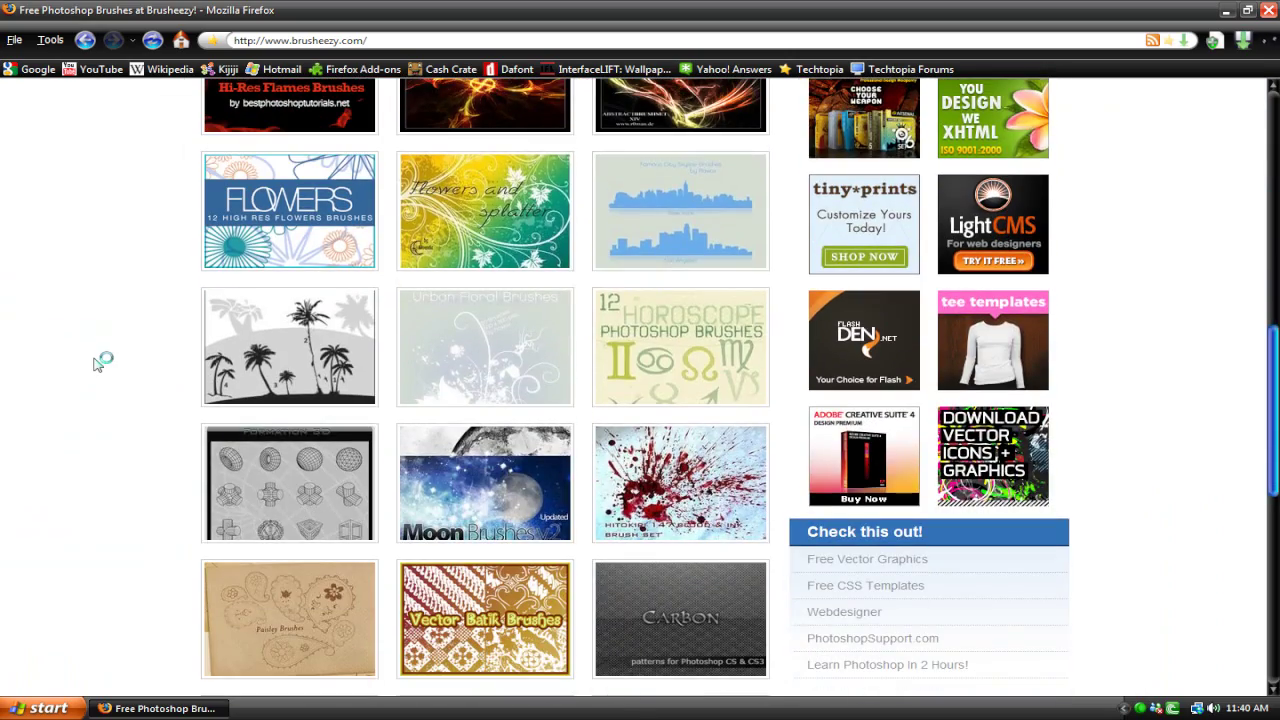
pyautogui.scroll(5, 94, 362)
pyautogui.scroll(8, 108, 358)
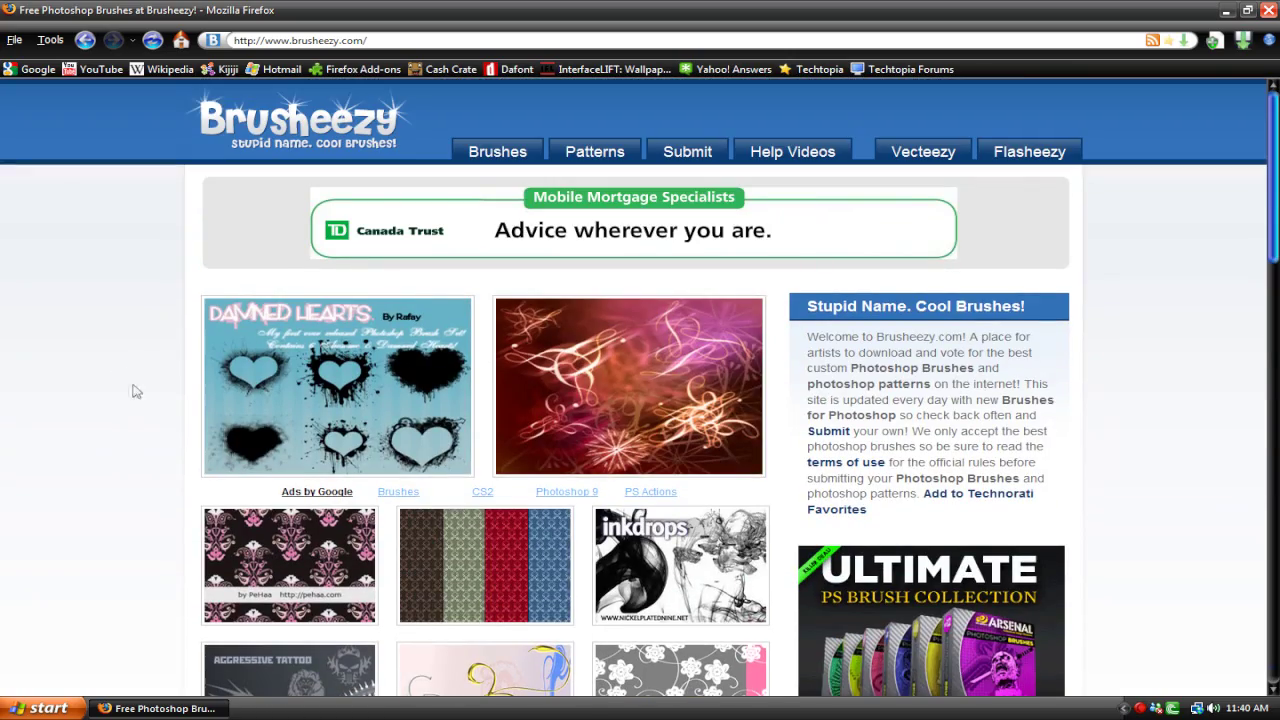
pyautogui.scroll(-5, 155, 388)
pyautogui.scroll(-3, 629, 367)
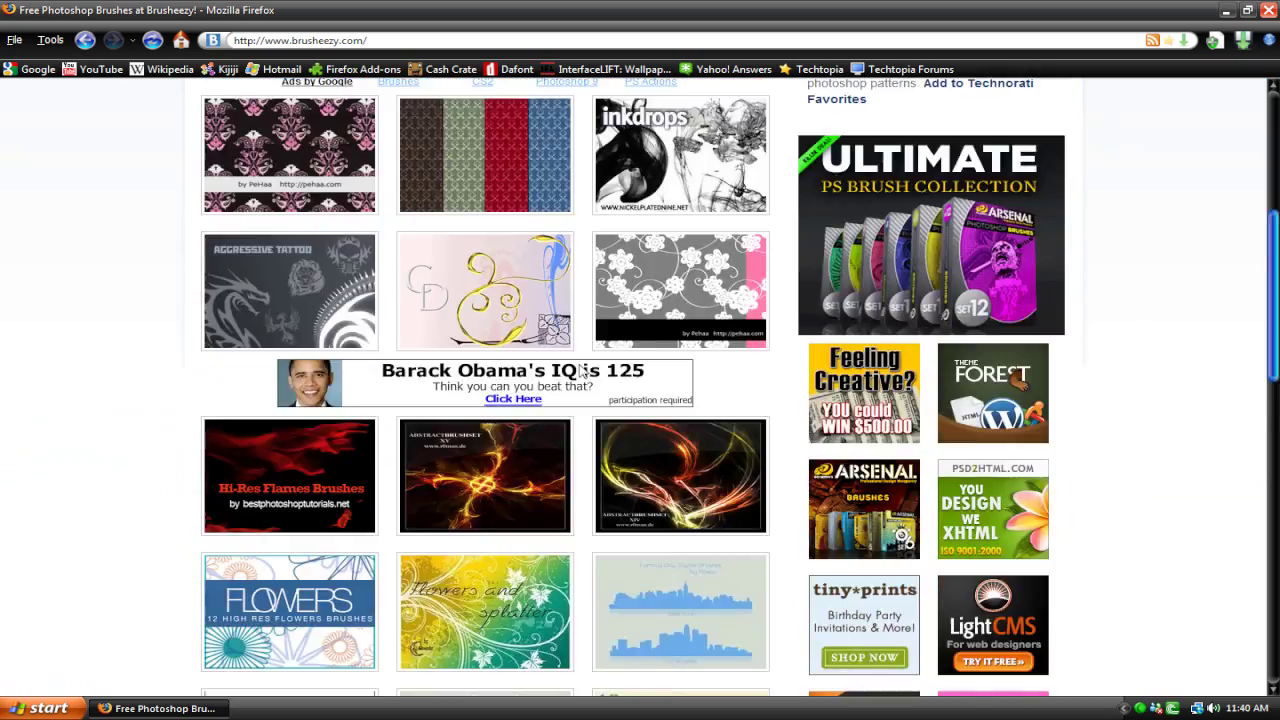
pyautogui.scroll(-7, 640, 380)
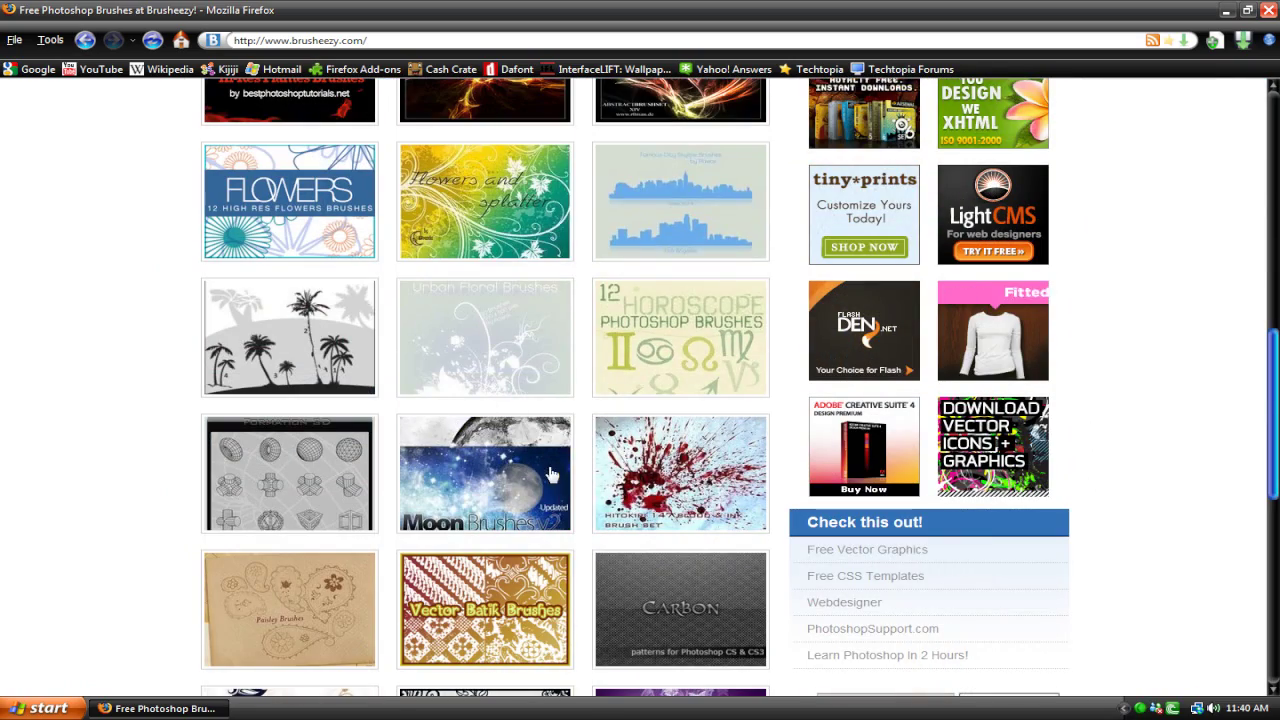
pyautogui.scroll(-6, 700, 475)
pyautogui.scroll(-5, 620, 470)
pyautogui.scroll(-2, 560, 469)
pyautogui.scroll(2, 500, 460)
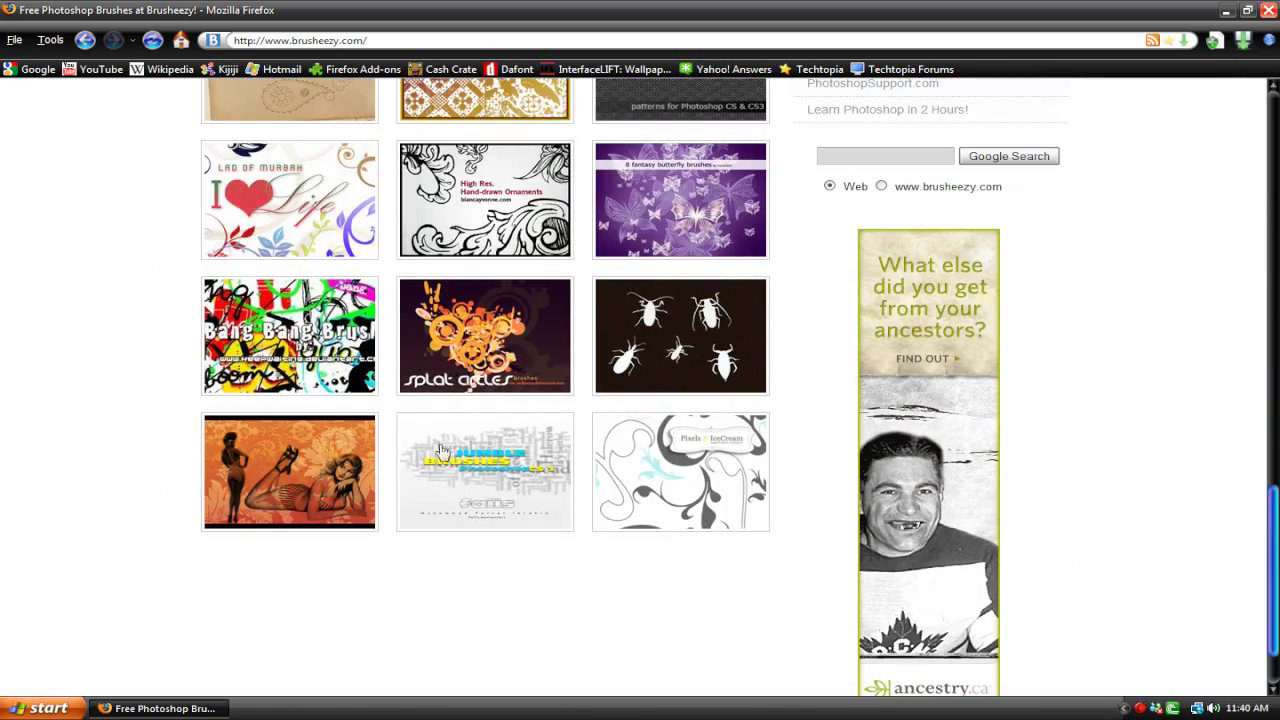
pyautogui.scroll(12, 507, 438)
pyautogui.scroll(5, 490, 432)
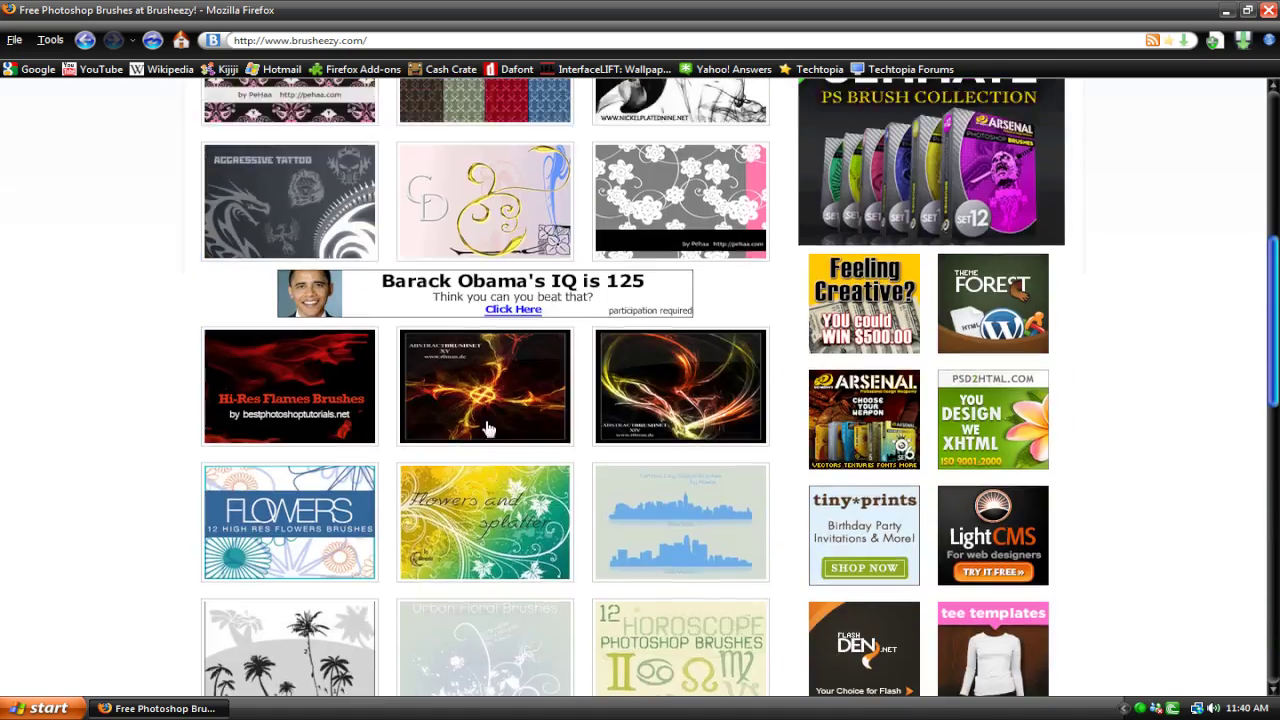
pyautogui.scroll(5, 480, 440)
pyautogui.scroll(-1, 652, 597)
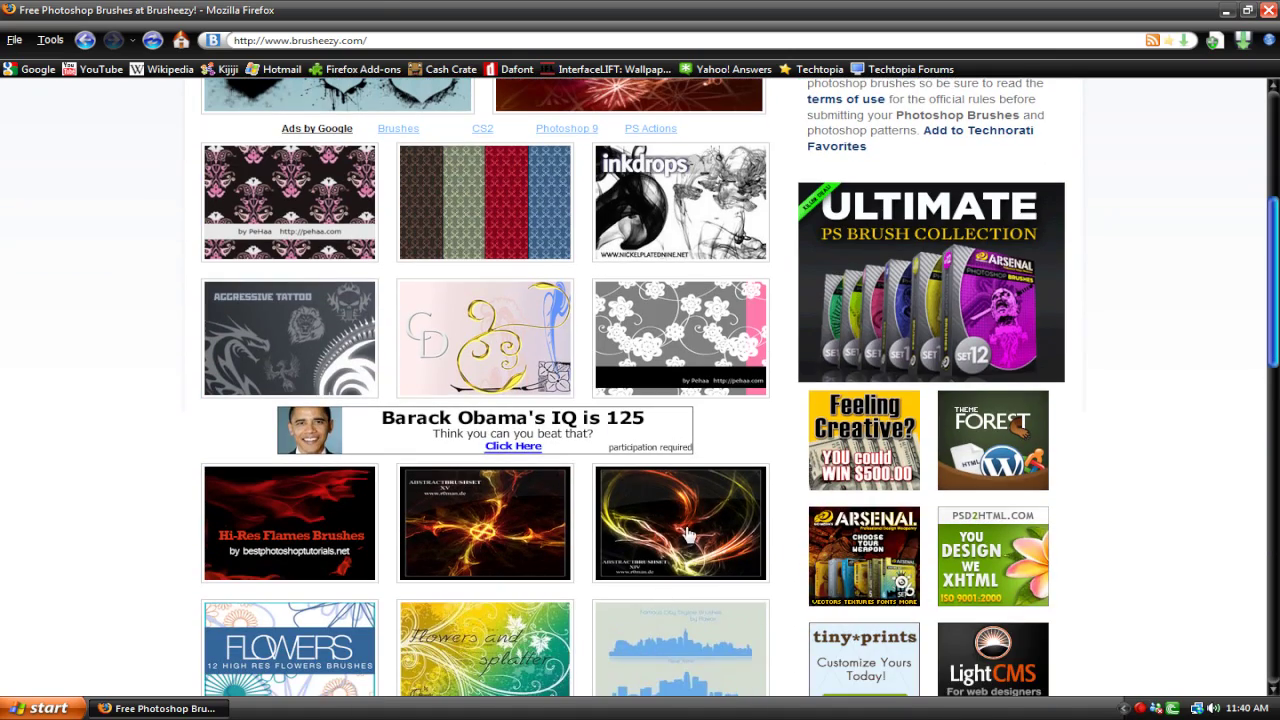
pyautogui.click(688, 530)
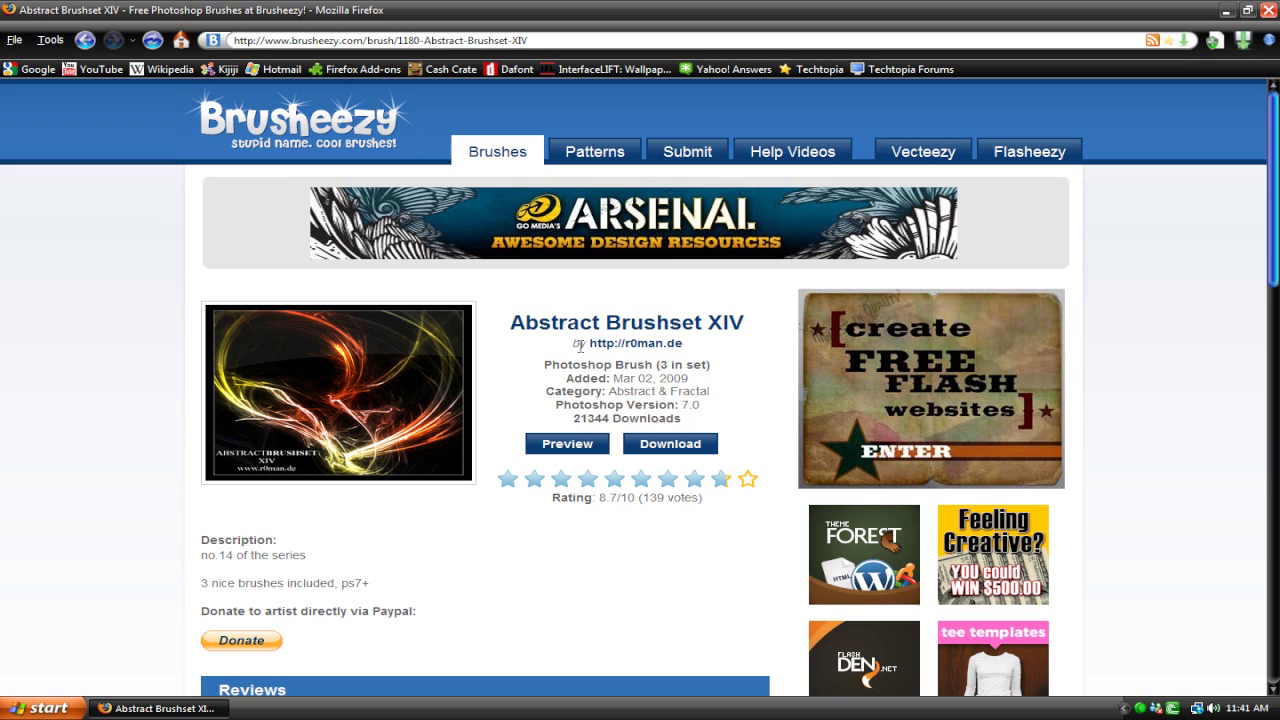
# Download the Abstract Brushset XIV zip (r0man_brush14.zip) and open it with WinRAR.
pyautogui.click(645, 447)
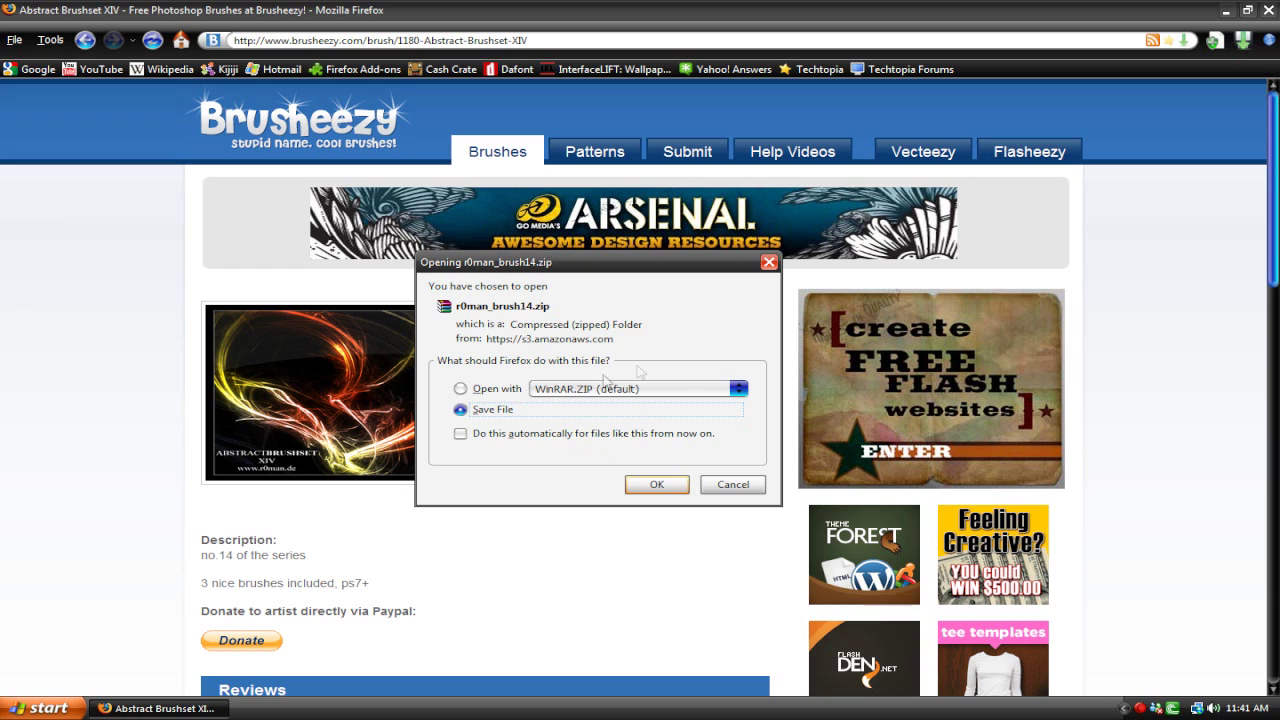
pyautogui.click(478, 388)
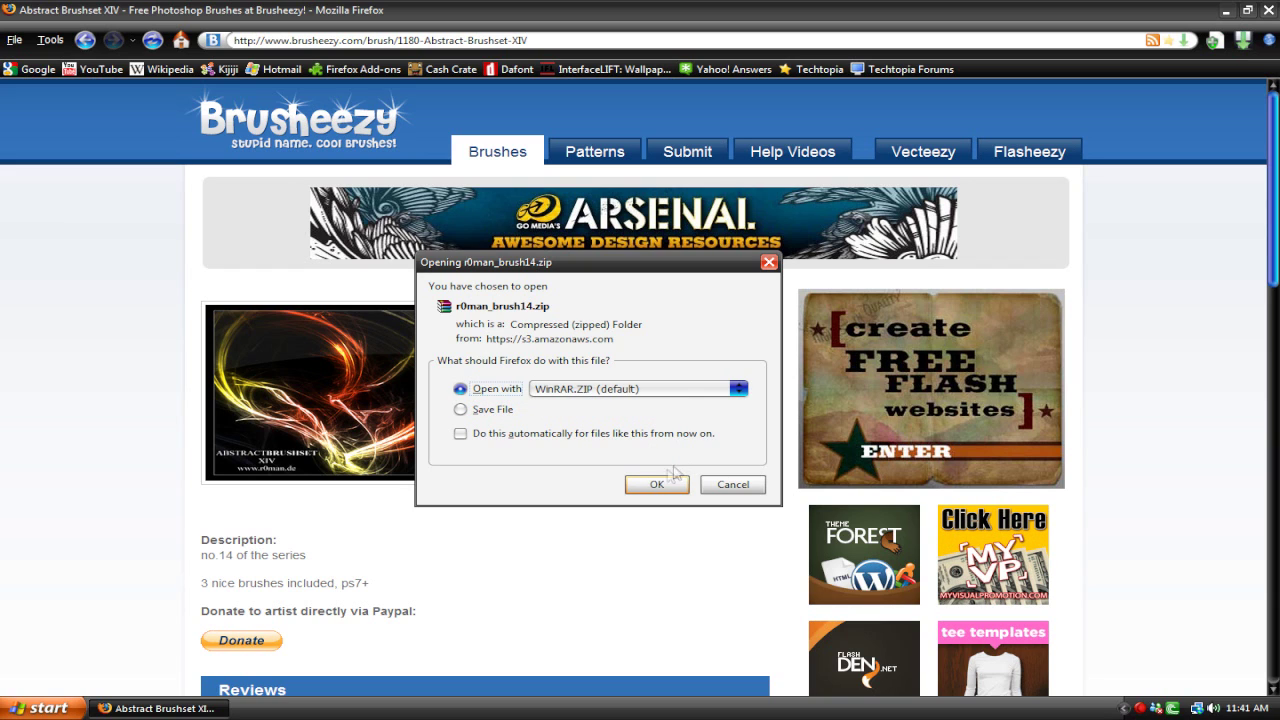
pyautogui.click(656, 488)
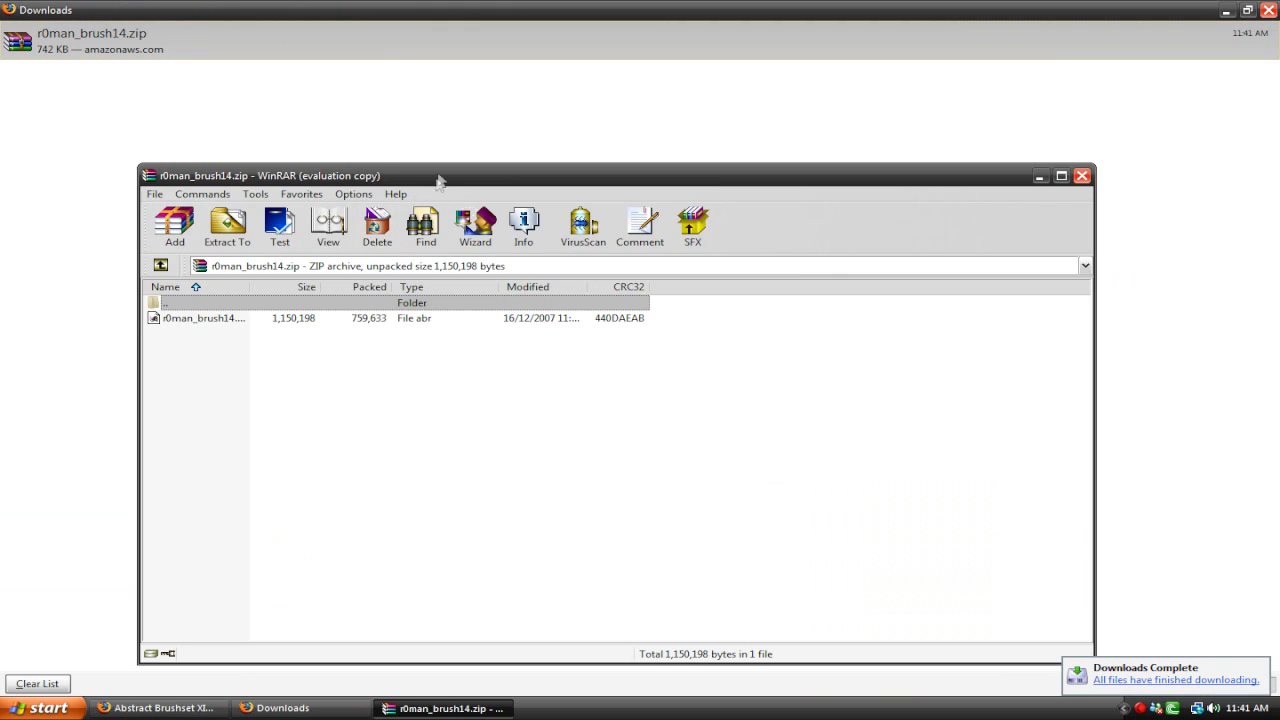
# Extract r0man_brush14.zip from the home folder into a new r0man_brush14 folder, then close WinRAR.
pyautogui.click(185, 148)
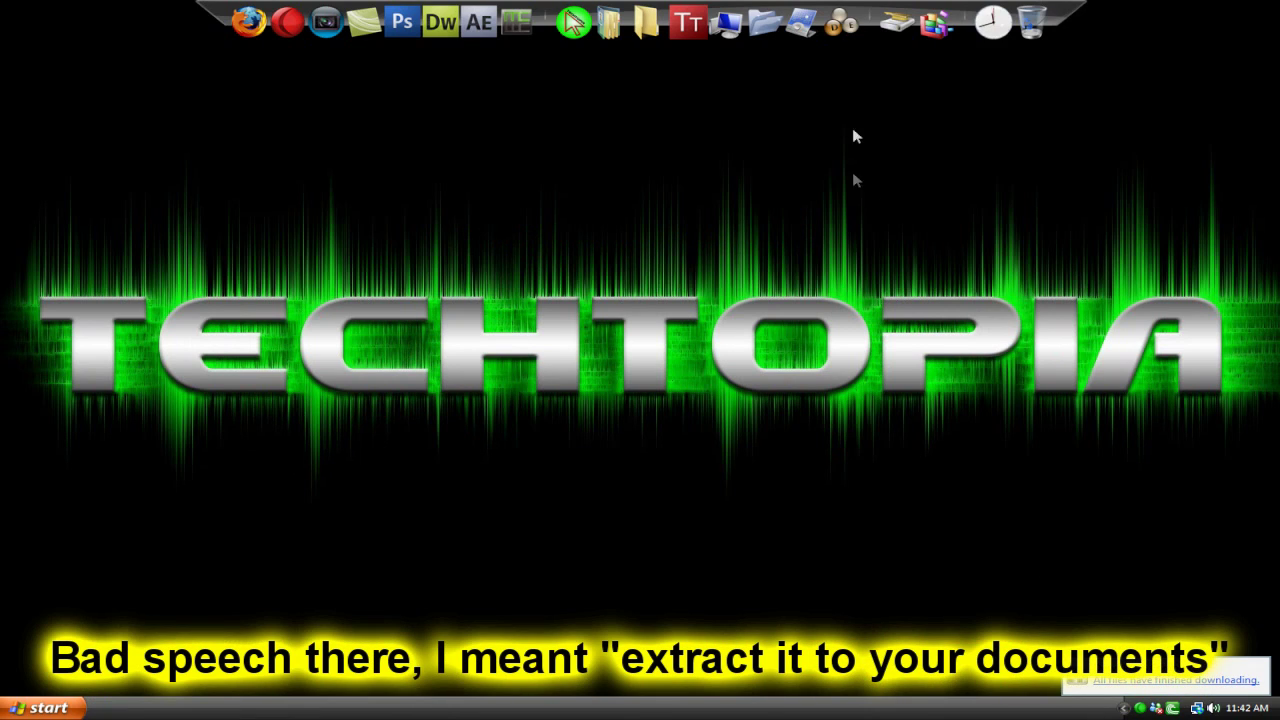
pyautogui.click(618, 37)
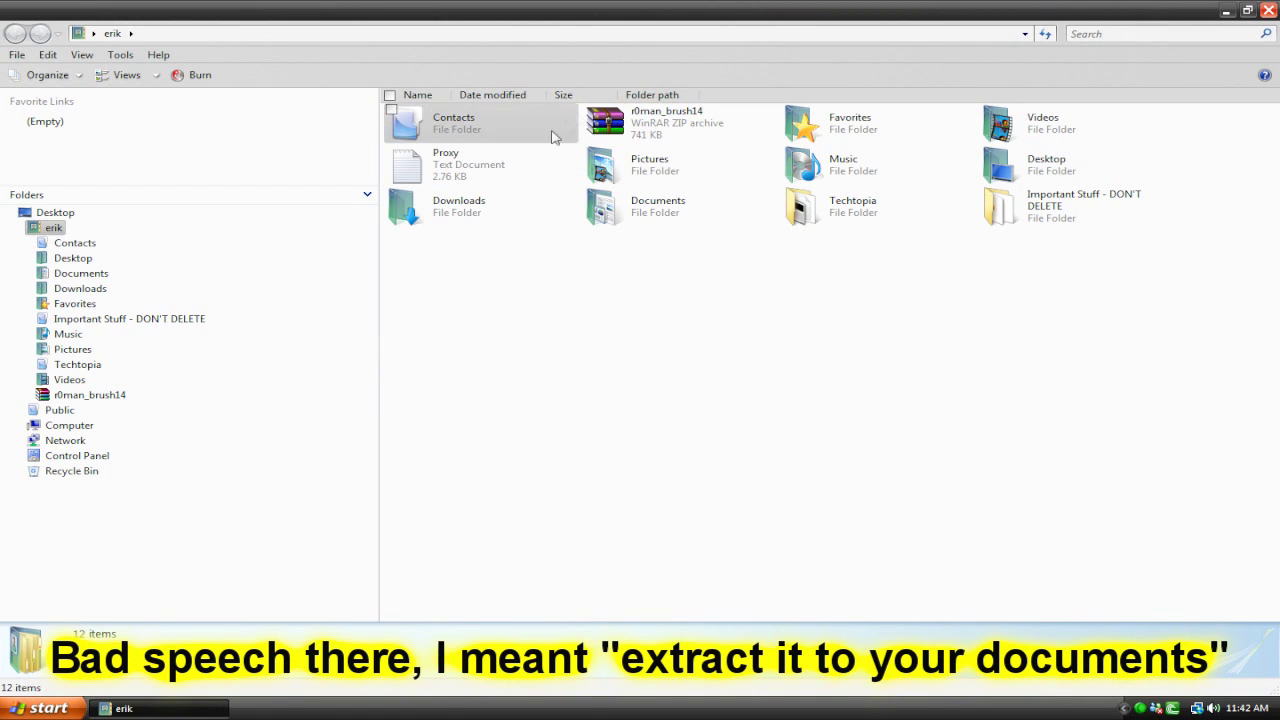
pyautogui.doubleClick(725, 140)
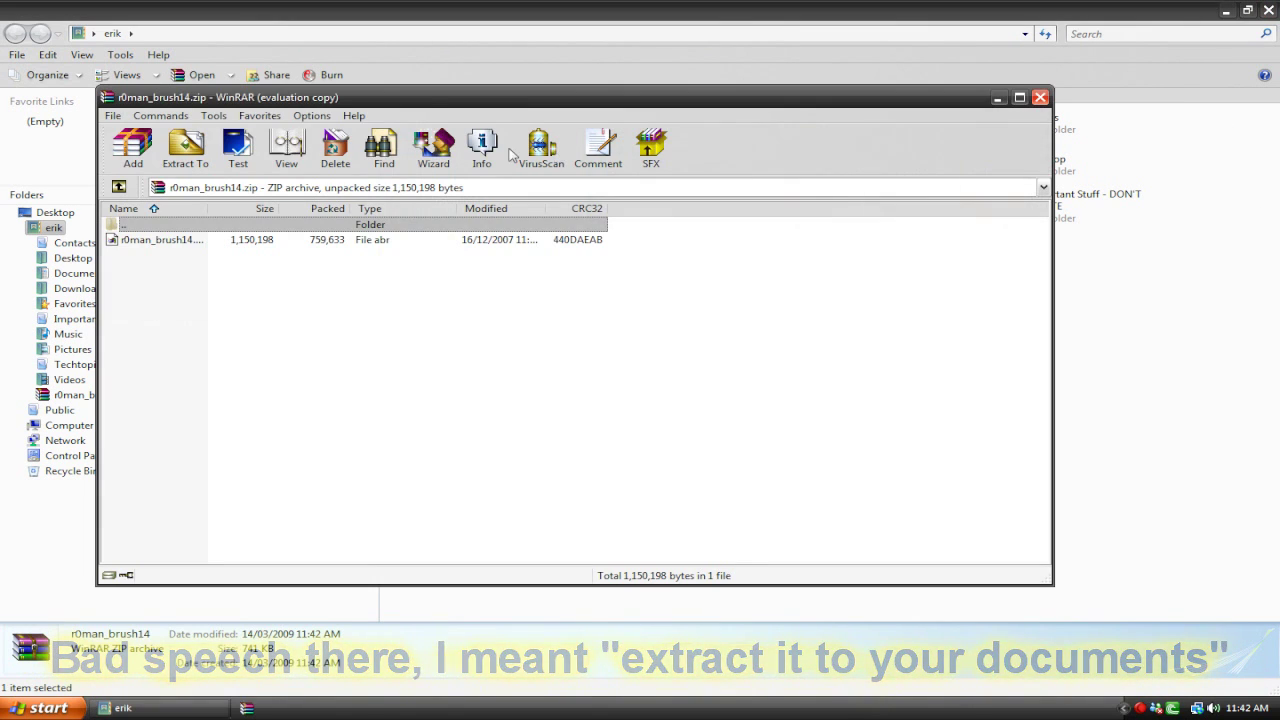
pyautogui.click(195, 145)
pyautogui.click(640, 508)
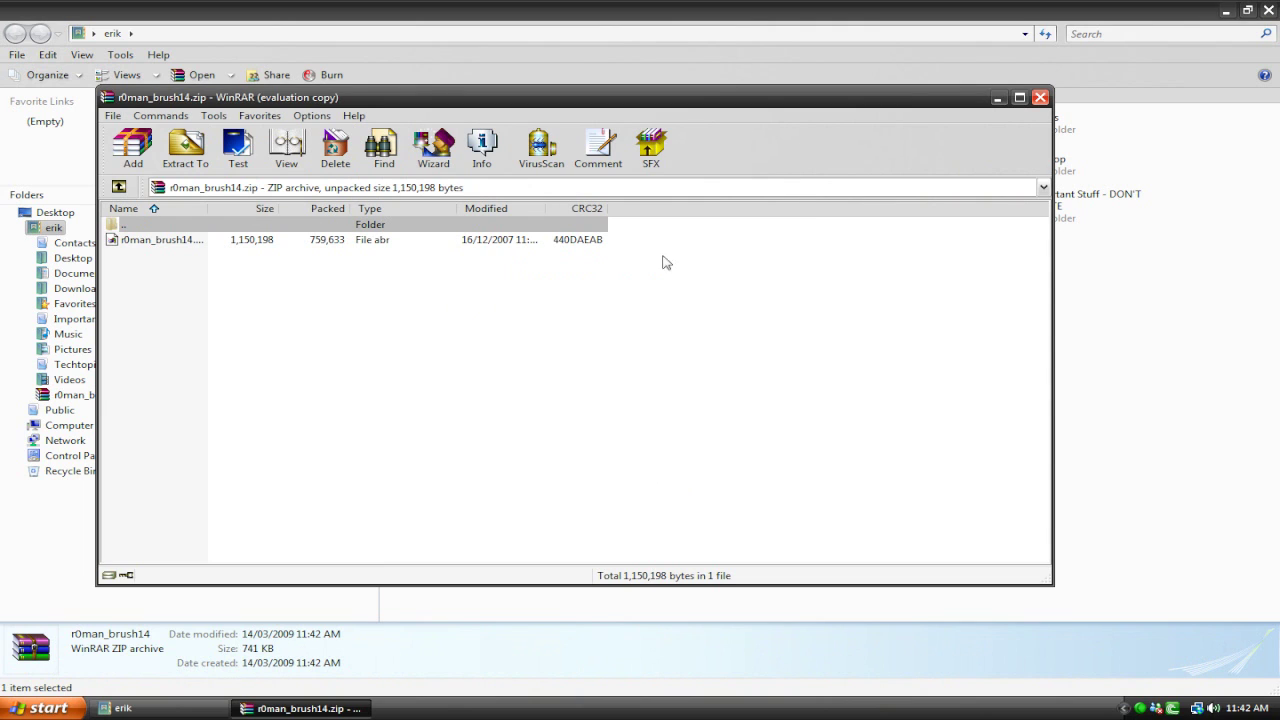
pyautogui.click(1040, 97)
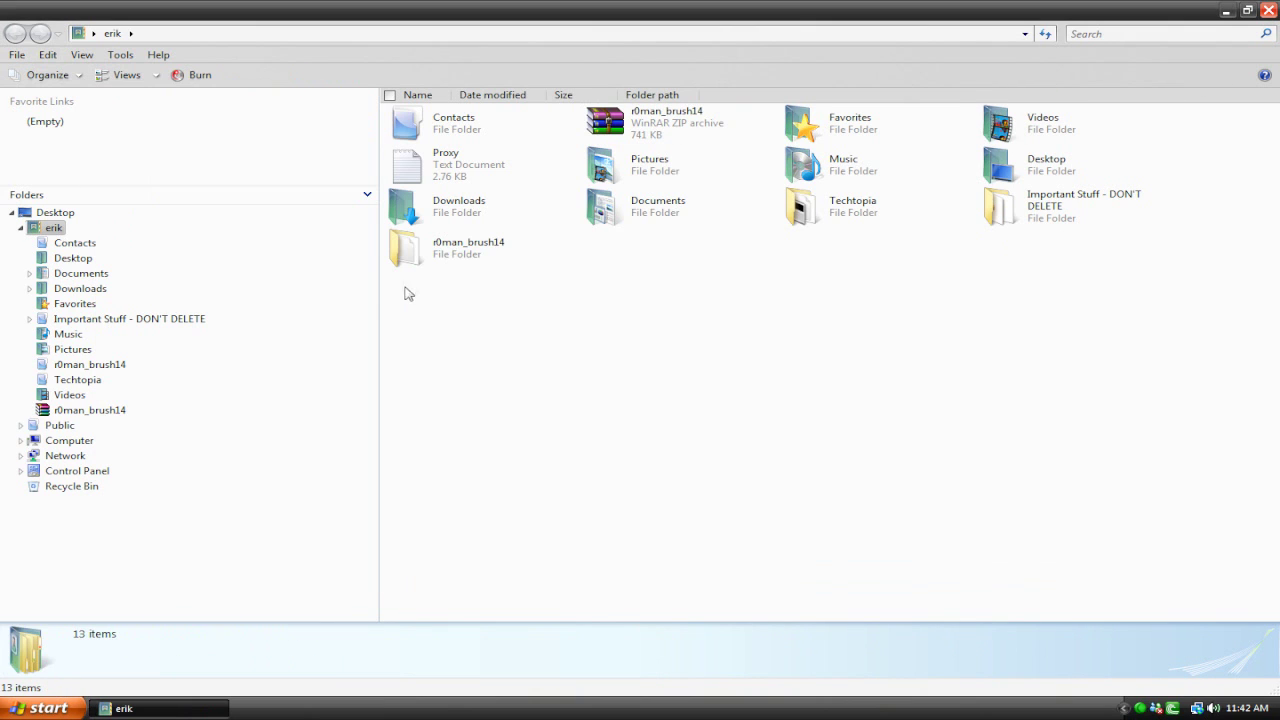
# Open the r0man_brush14 folder and cut the 1.09 MB r0man_brush14.abr brush file.
pyautogui.doubleClick(424, 250)
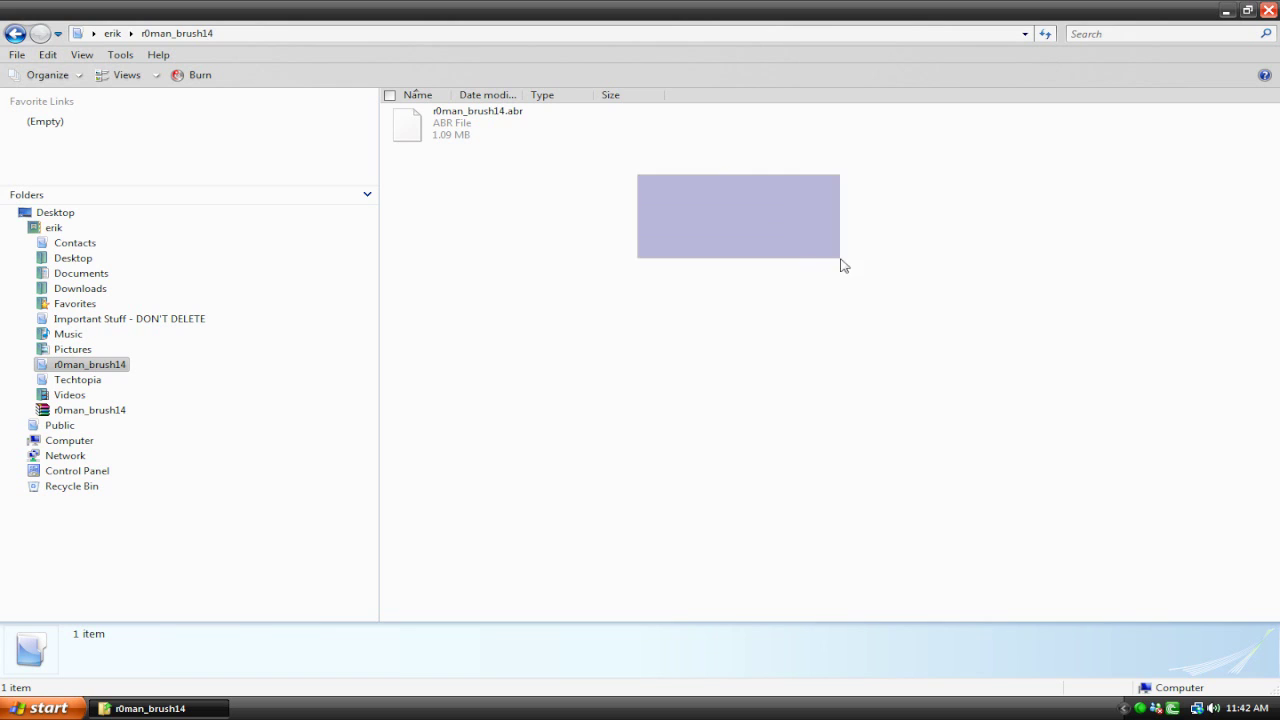
pyautogui.moveTo(637, 175); pyautogui.dragTo(866, 292)
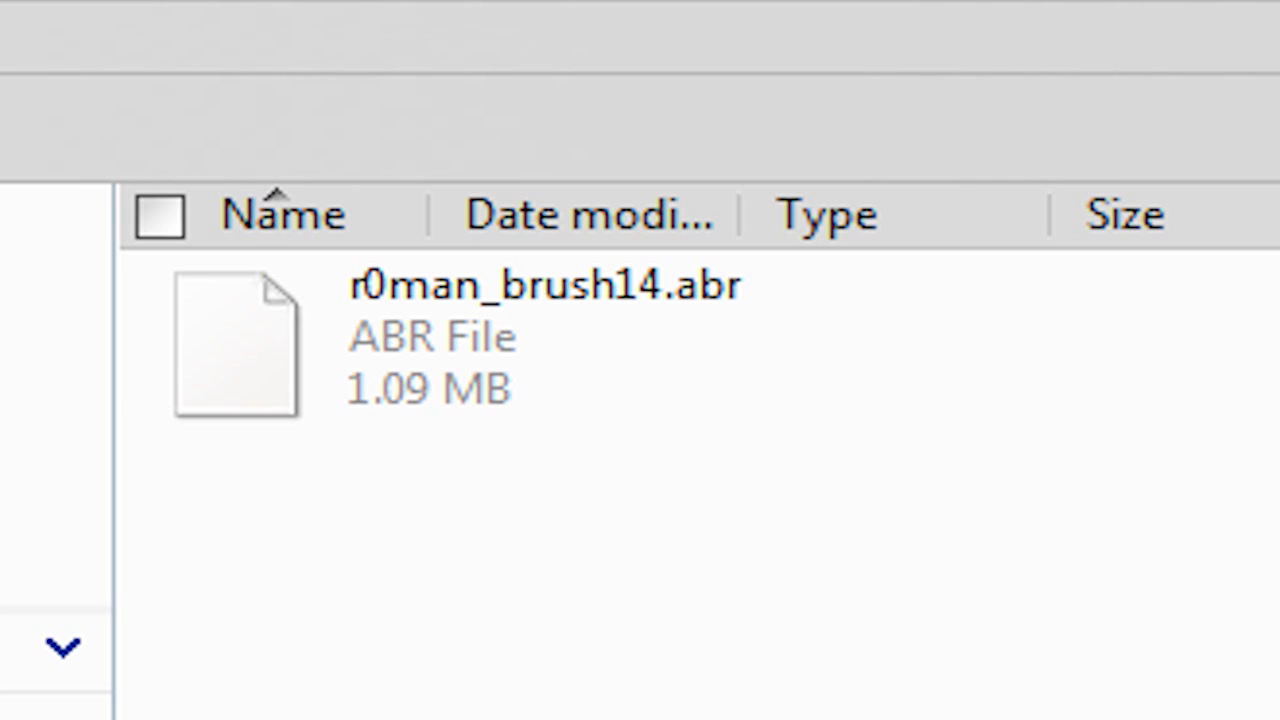
pyautogui.rightClick(447, 382)
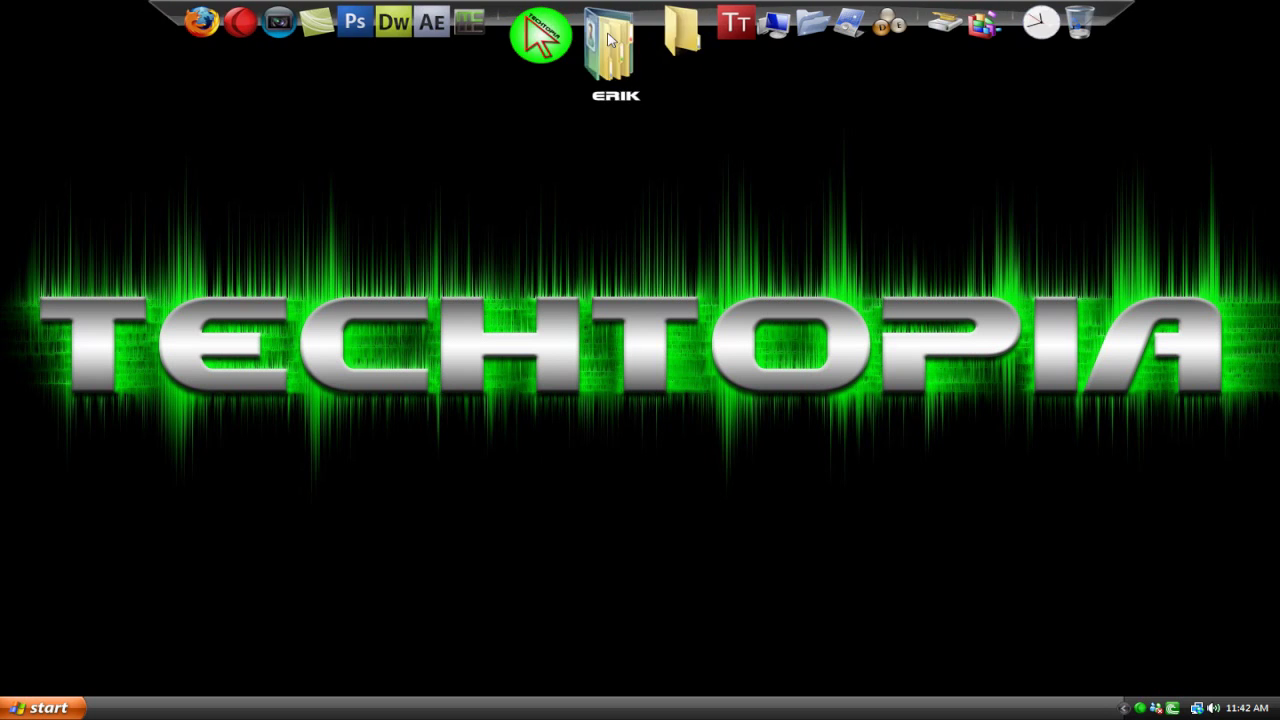
# Paste r0man_brush14.abr into Photoshop CS3's Presets\Brushes folder, granting permission, then close it.
pyautogui.click(648, 28)
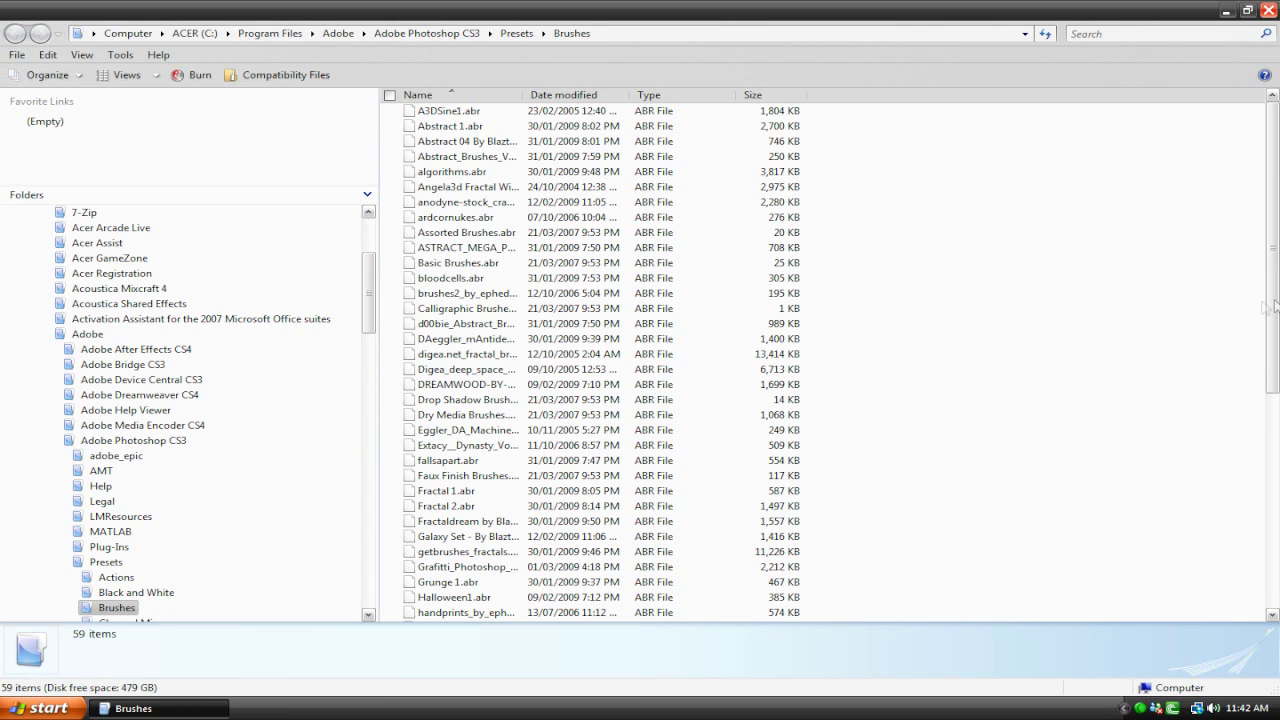
pyautogui.scroll(-3, 1252, 305)
pyautogui.scroll(3, 1261, 338)
pyautogui.rightClick(858, 281)
pyautogui.click(885, 408)
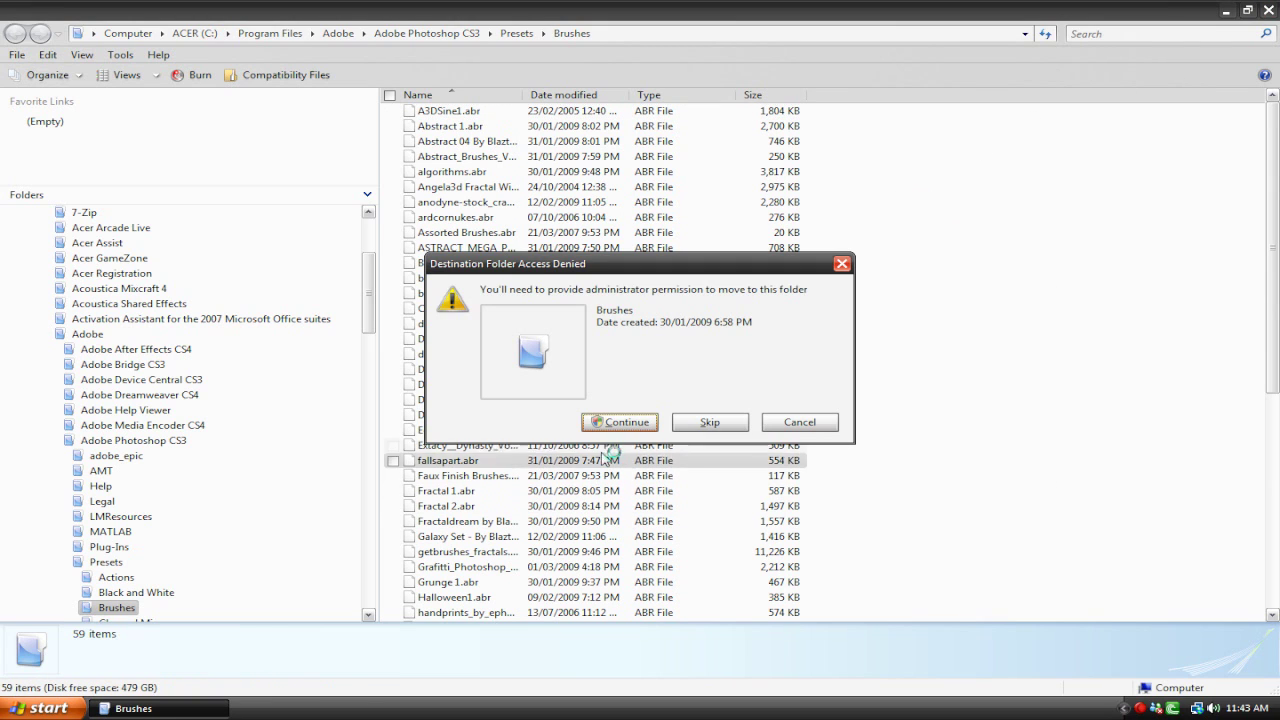
pyautogui.click(612, 423)
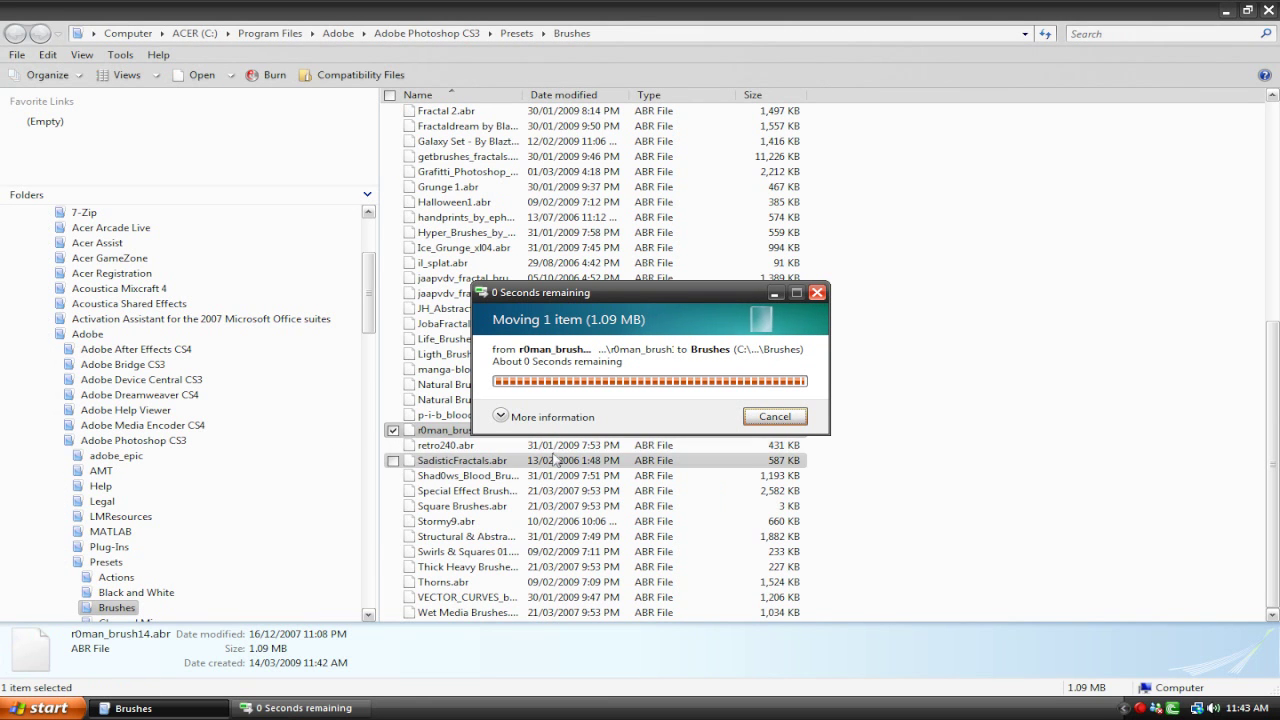
pyautogui.click(853, 423)
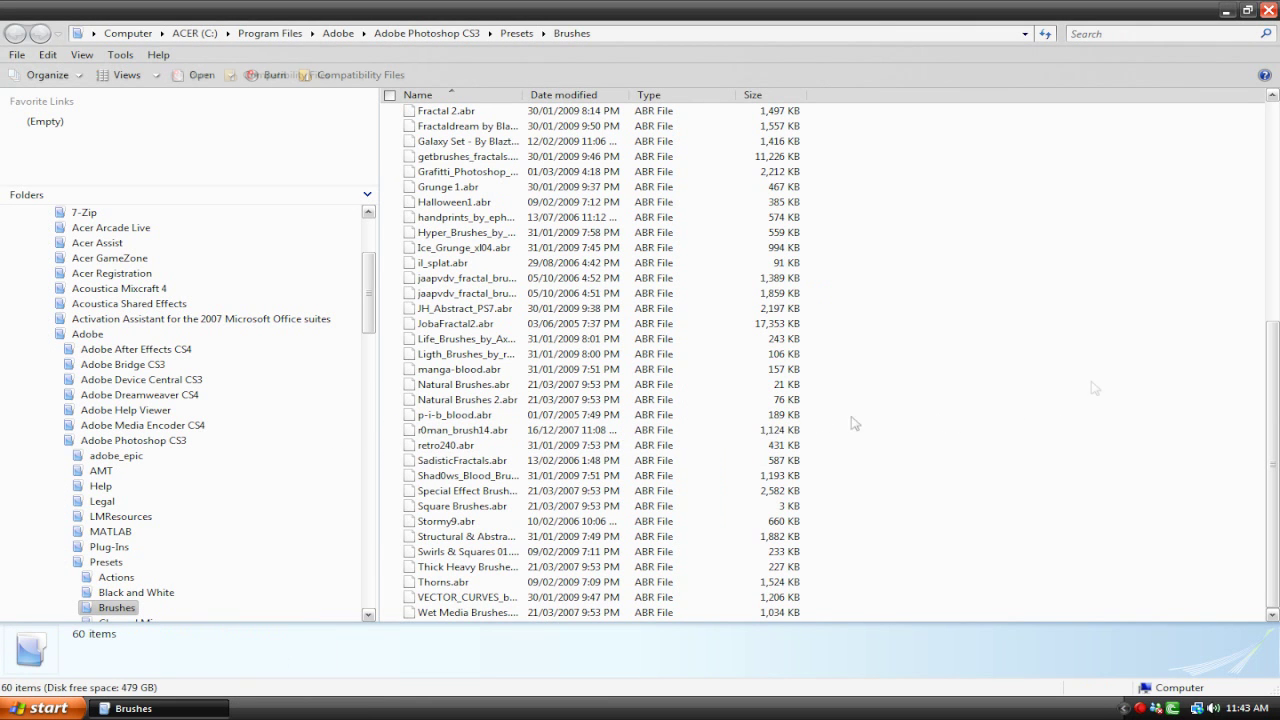
pyautogui.click(1268, 10)
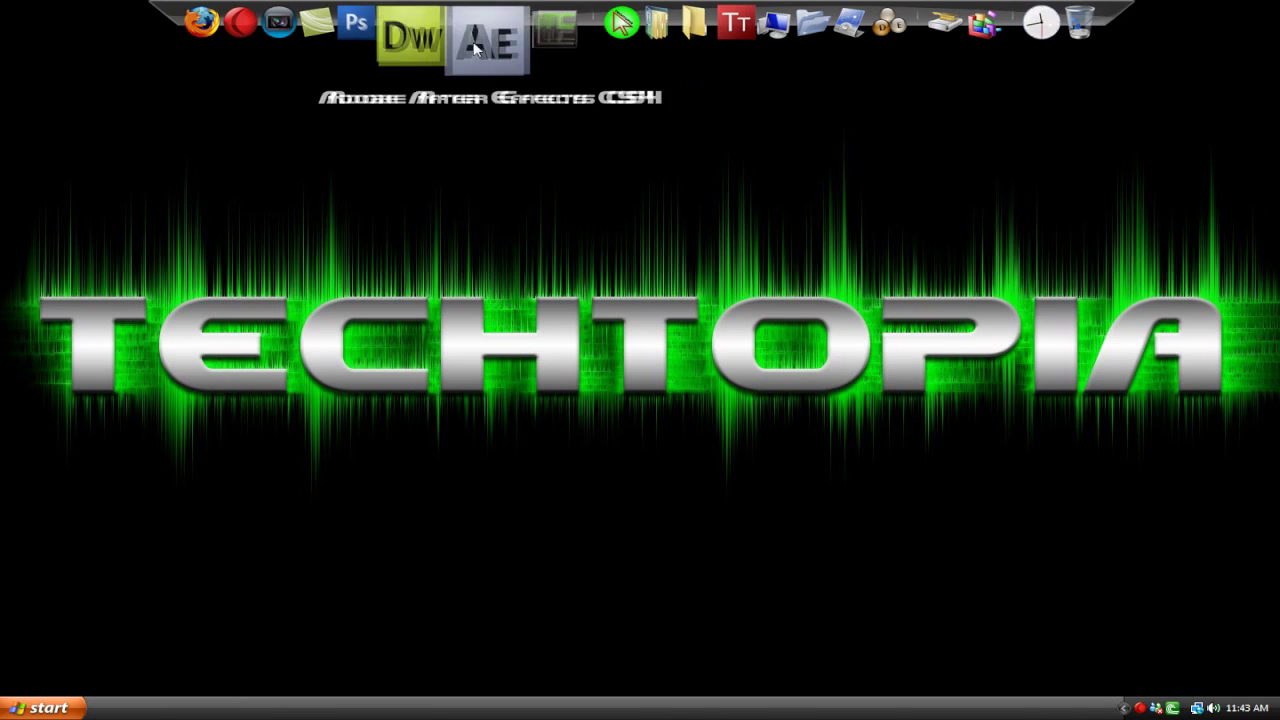
# Launch Photoshop CS3 and create Untitled-1, a 1440×900 px document with white background.
pyautogui.click(401, 30)
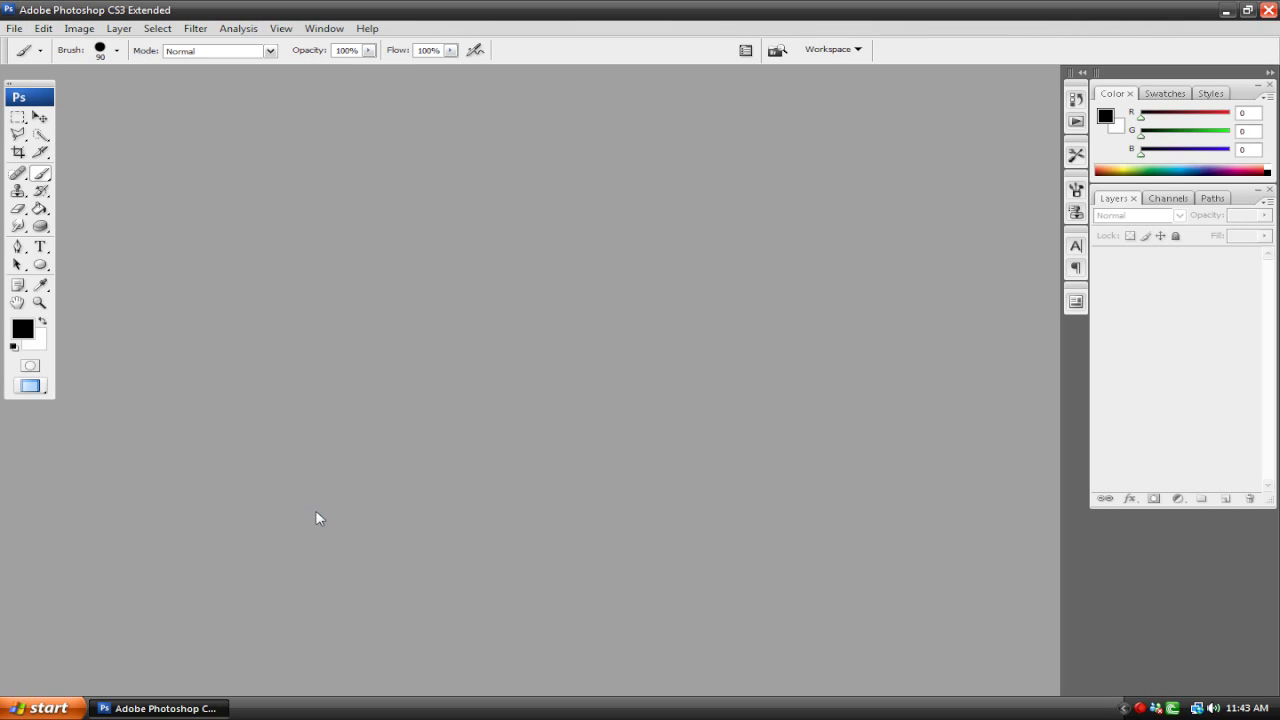
pyautogui.click(14, 28)
pyautogui.click(30, 45)
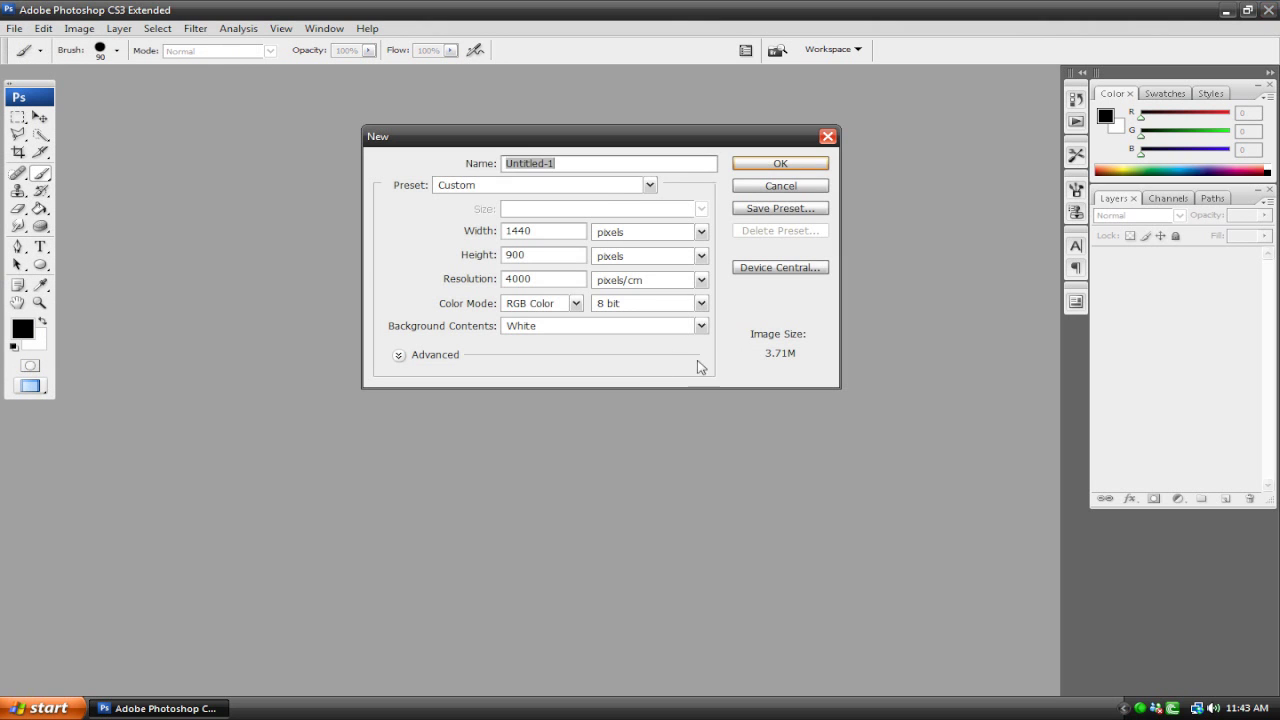
pyautogui.click(752, 166)
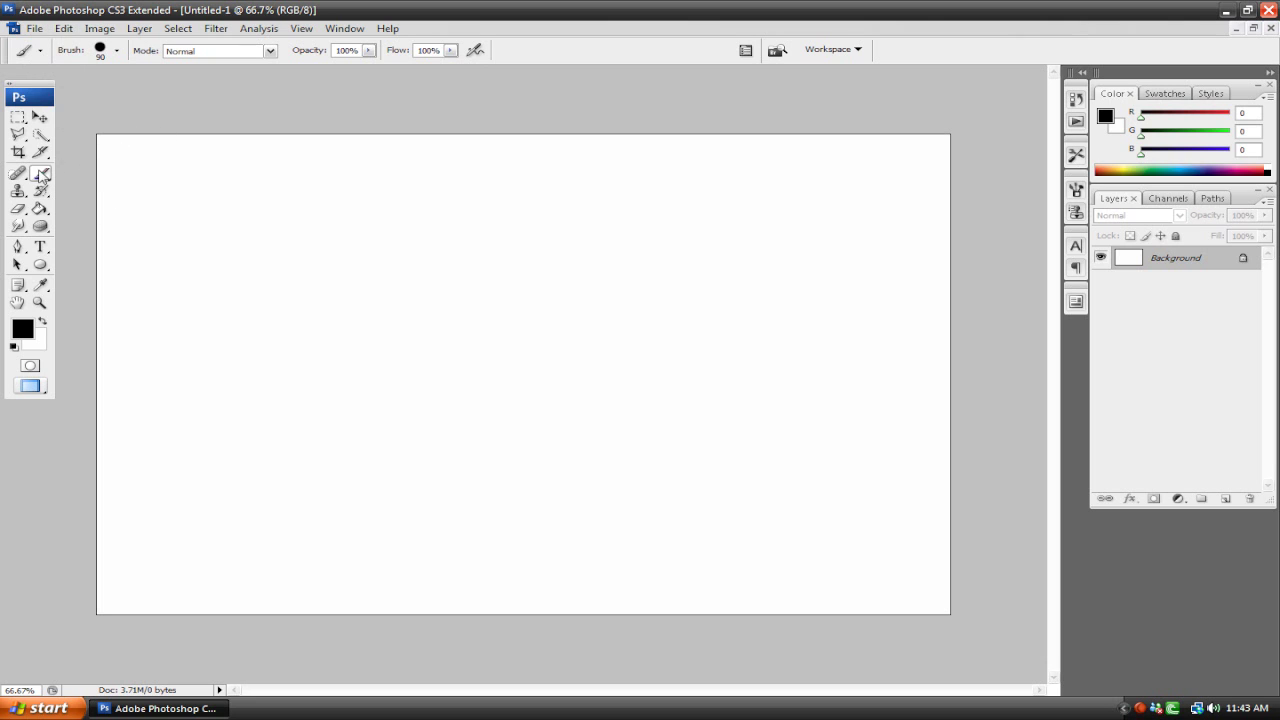
# Replace the current brushes with the r0man_brush14 brush set.
pyautogui.click(116, 50)
pyautogui.click(239, 77)
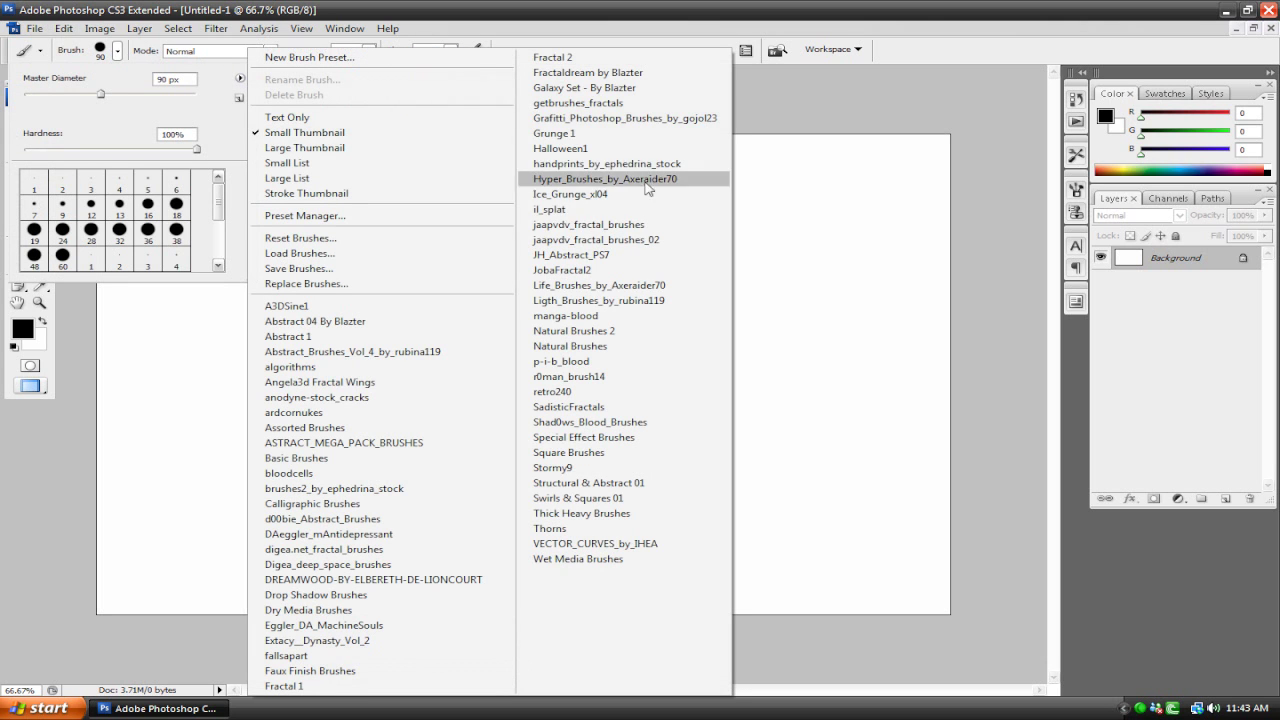
pyautogui.click(658, 380)
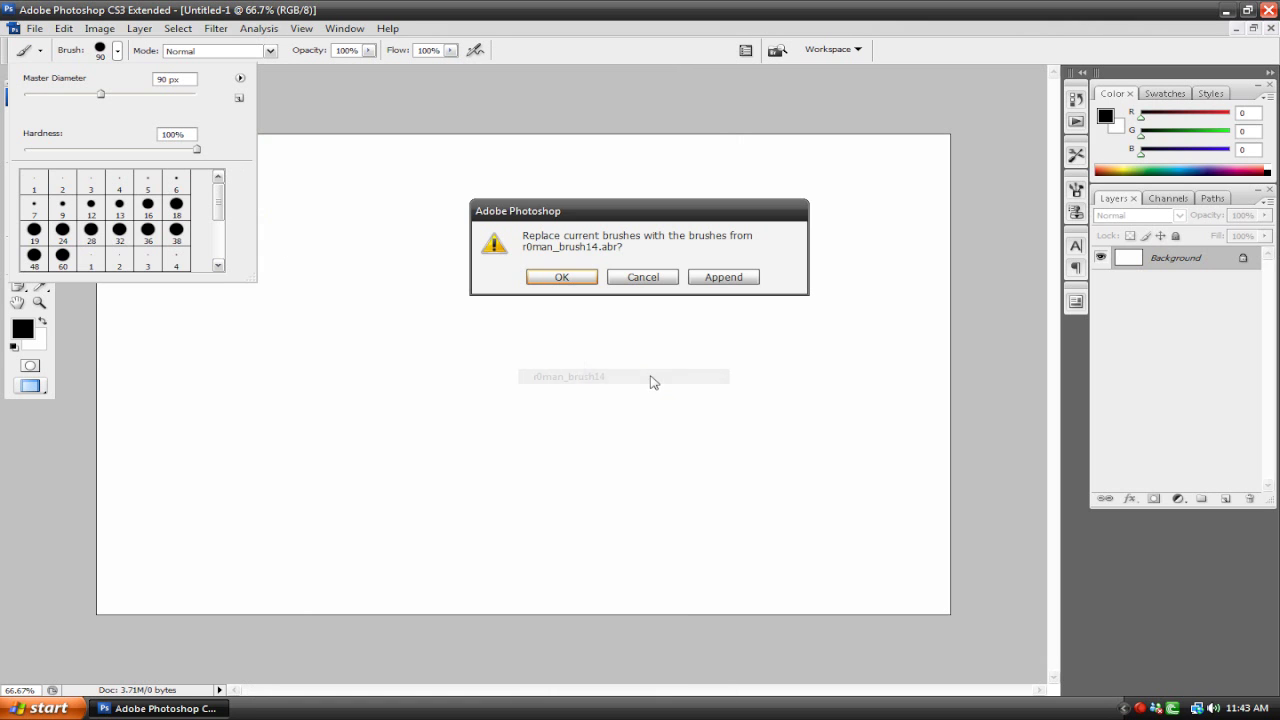
pyautogui.click(566, 279)
# Stamp a centre stroke with brush 1200 and two left-side strokes with brush 1141.
pyautogui.click(91, 183)
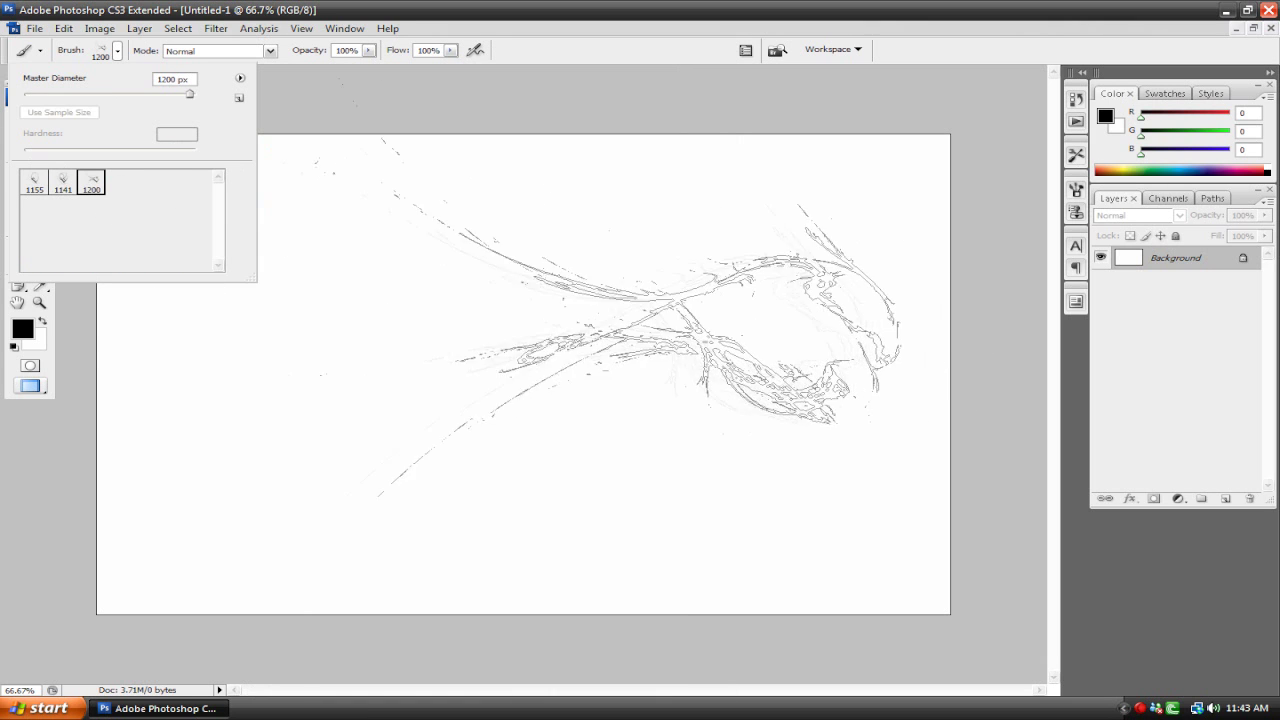
pyautogui.click(500, 345)
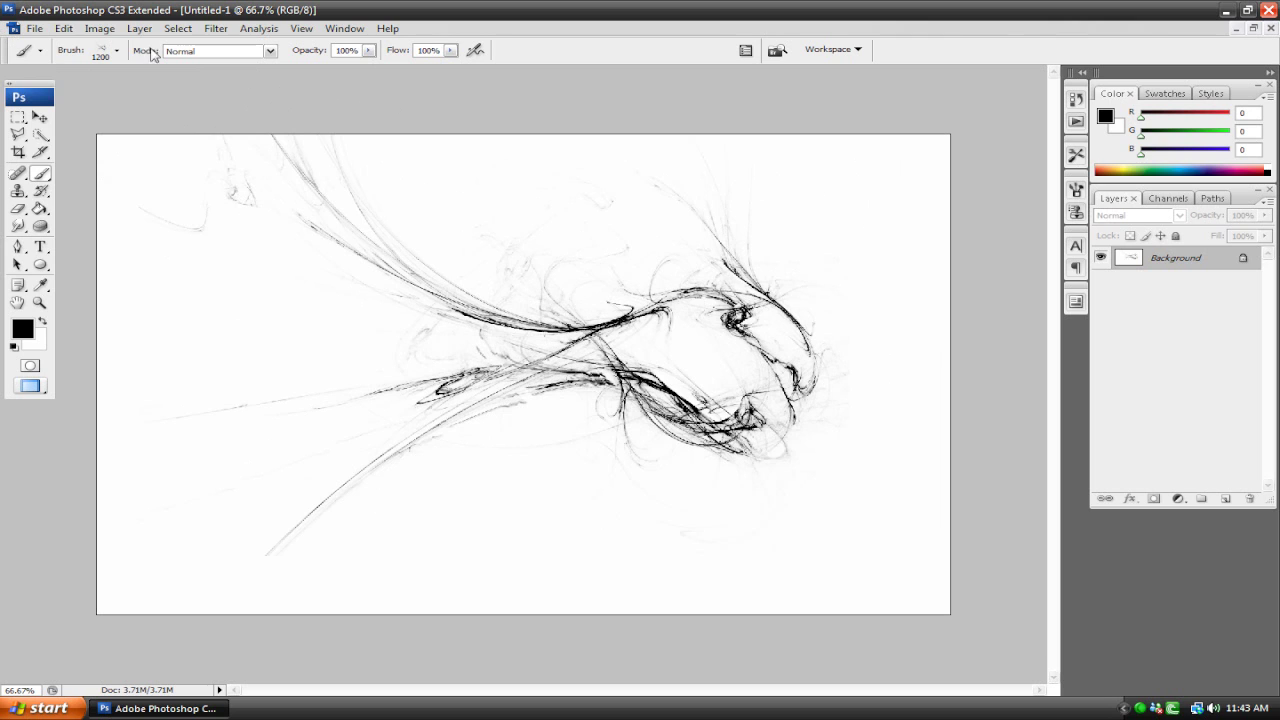
pyautogui.click(116, 50)
pyautogui.click(63, 183)
pyautogui.click(220, 350)
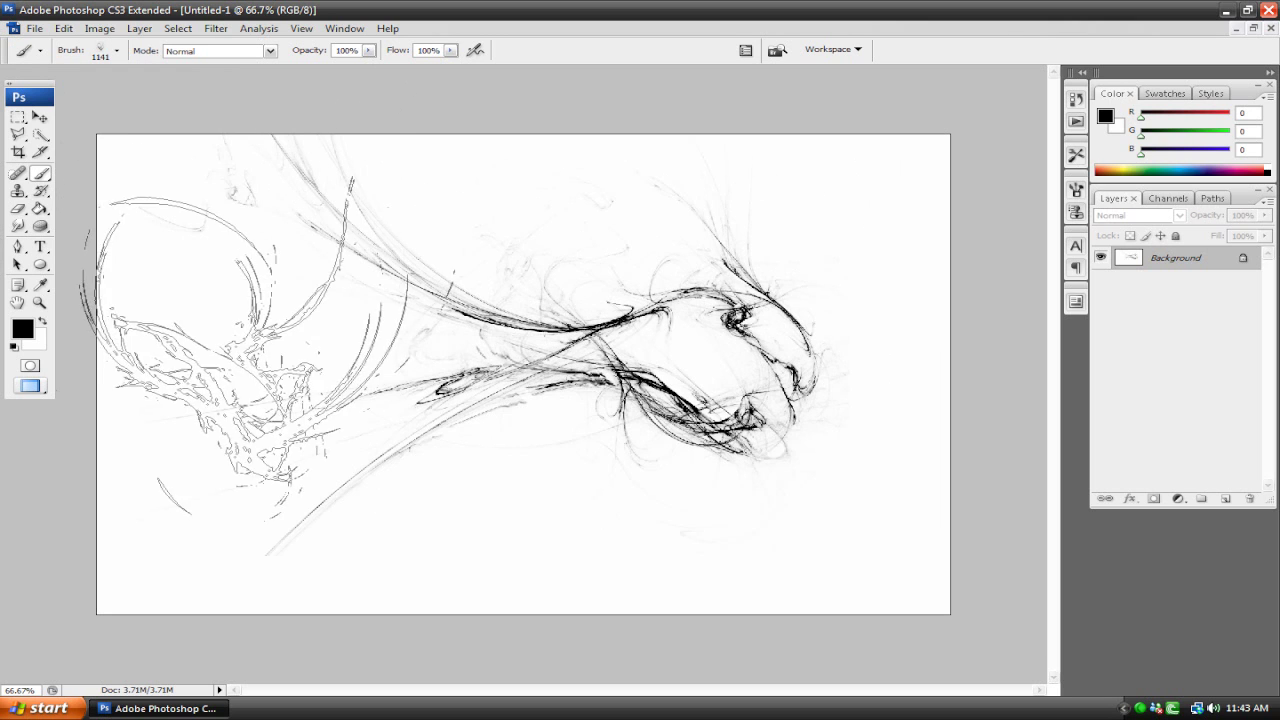
pyautogui.click(285, 345)
# Stamp four strokes with brush 1155 at right, centre, top-right and lower-left.
pyautogui.click(116, 50)
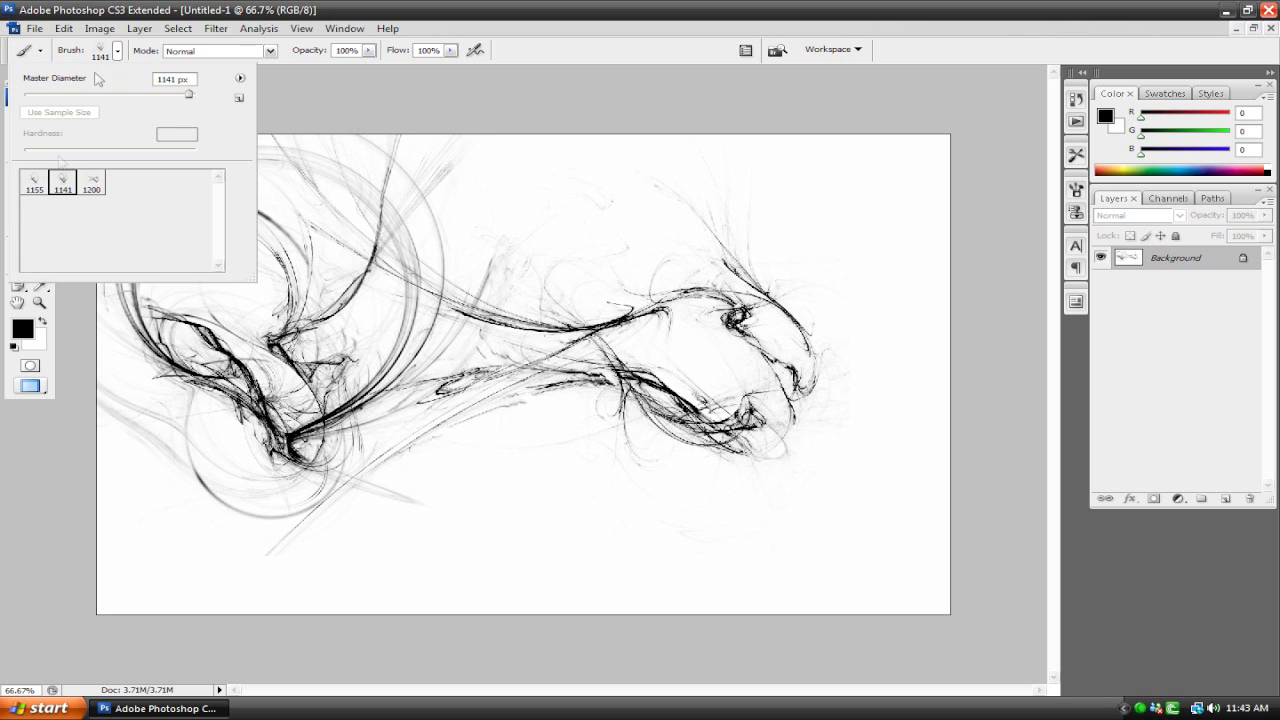
pyautogui.click(34, 183)
pyautogui.click(660, 400)
pyautogui.click(370, 330)
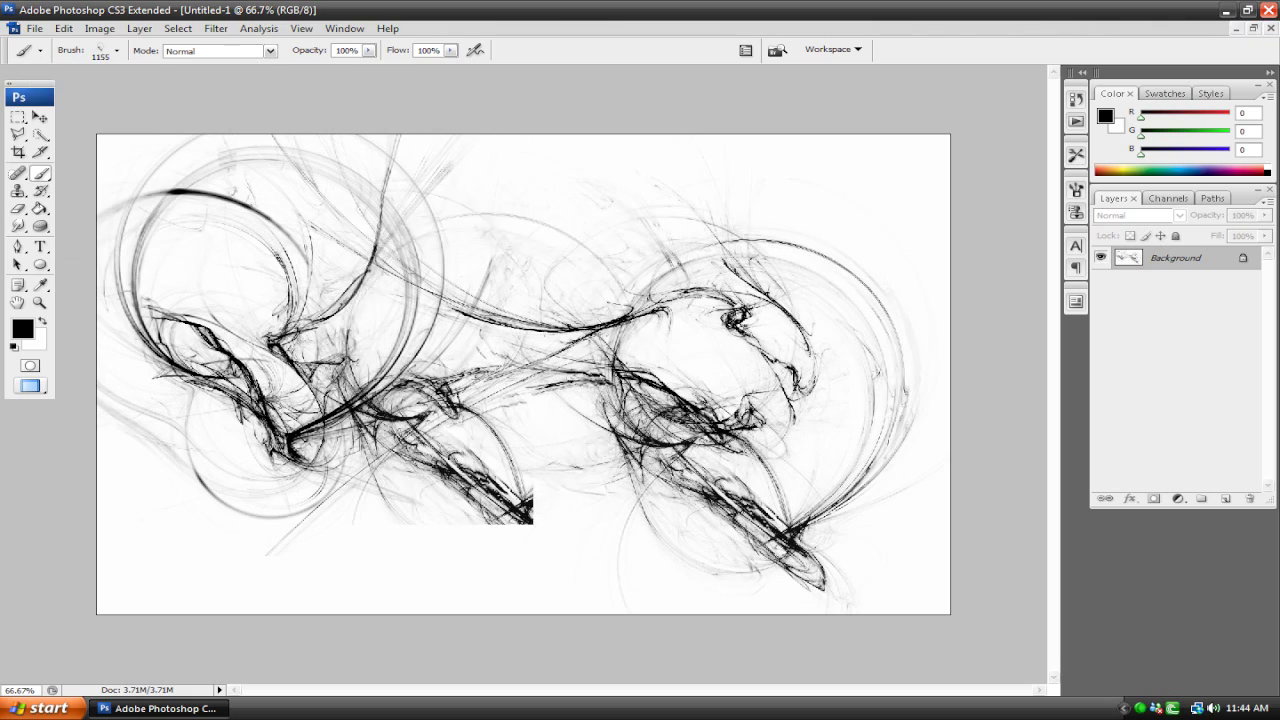
pyautogui.click(850, 190)
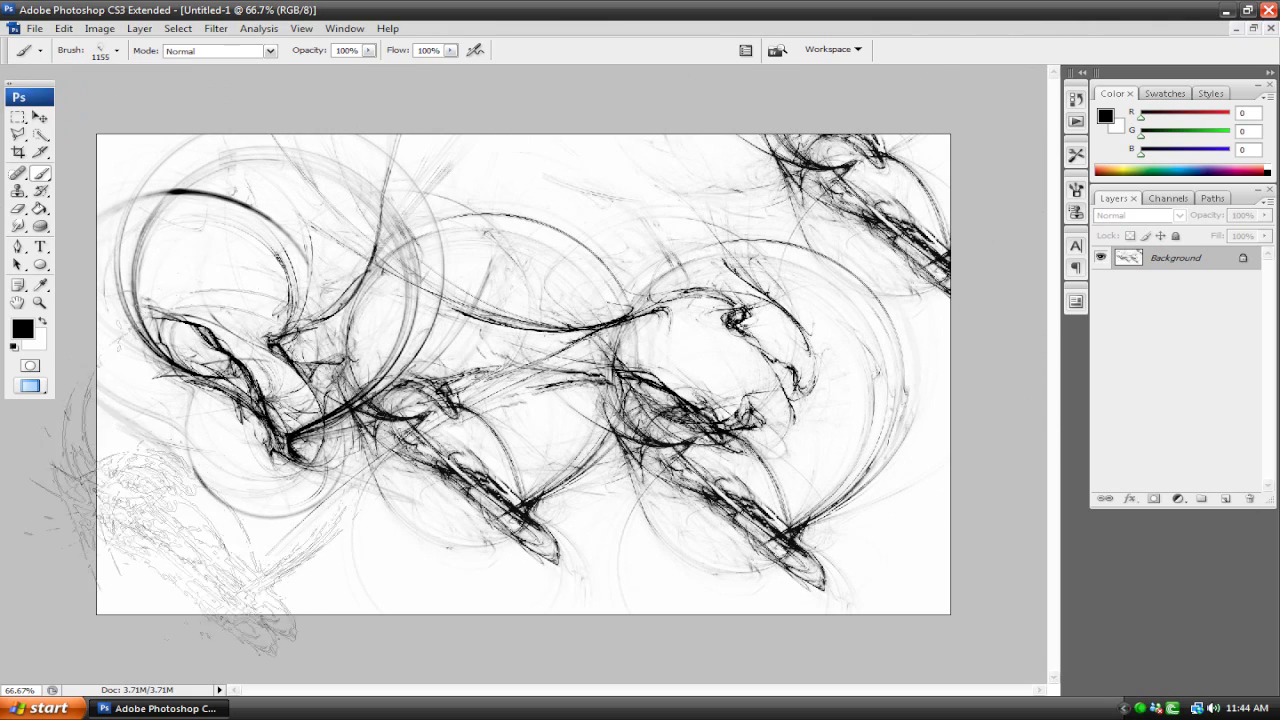
pyautogui.click(150, 540)
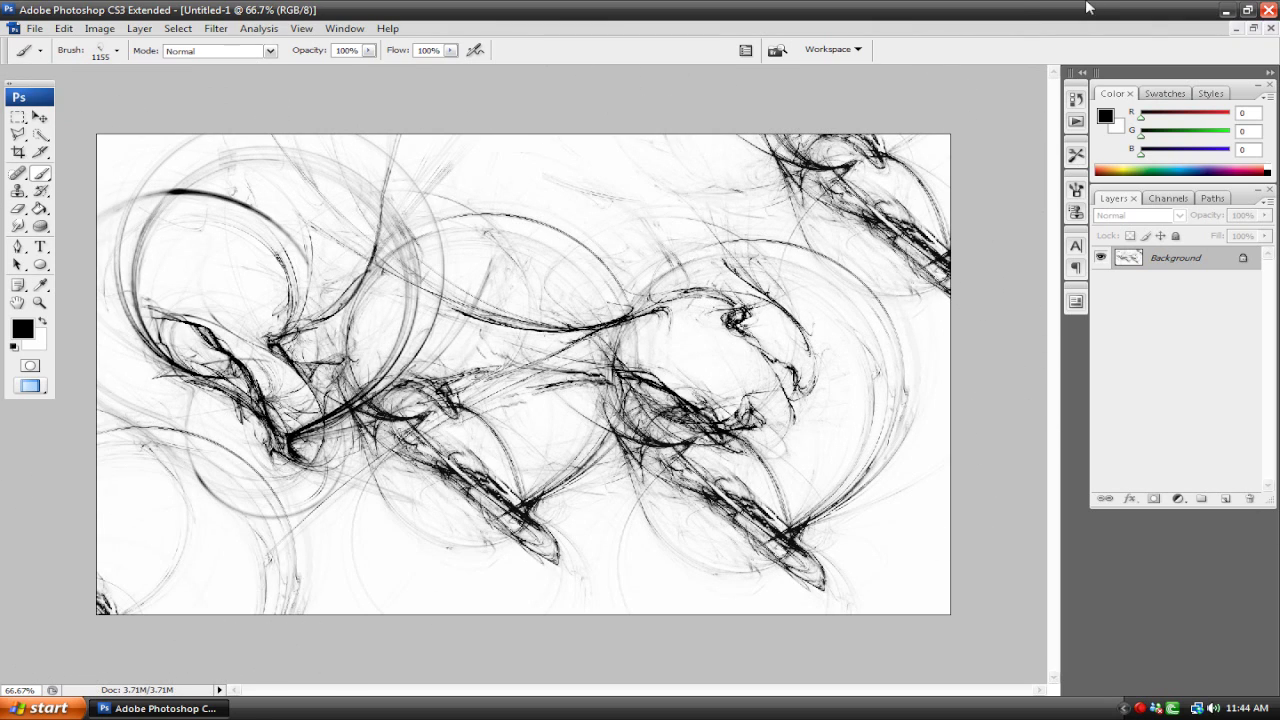